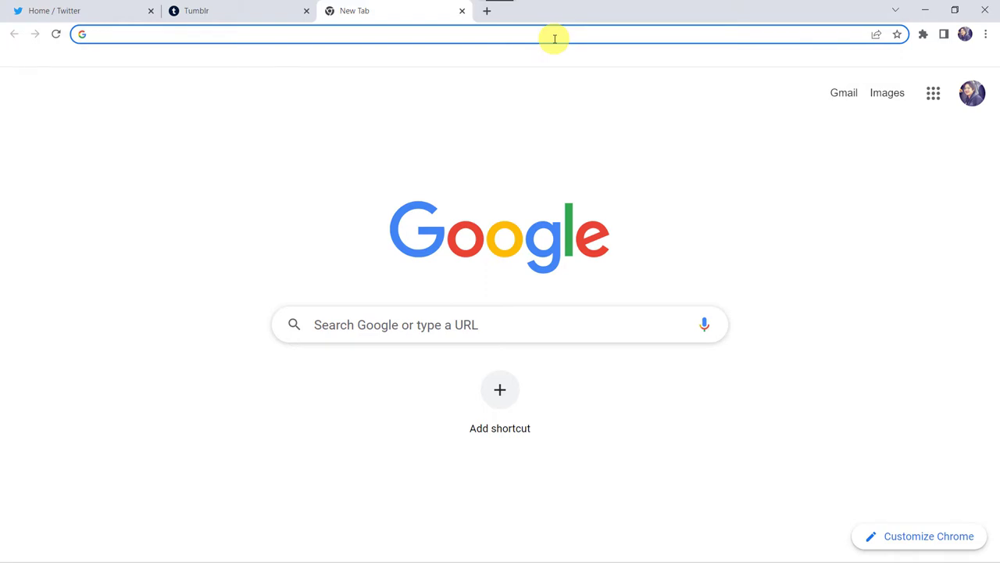
Step: Go to pabbly.com and open the Pabbly Connect product page
text(pabbly.com)
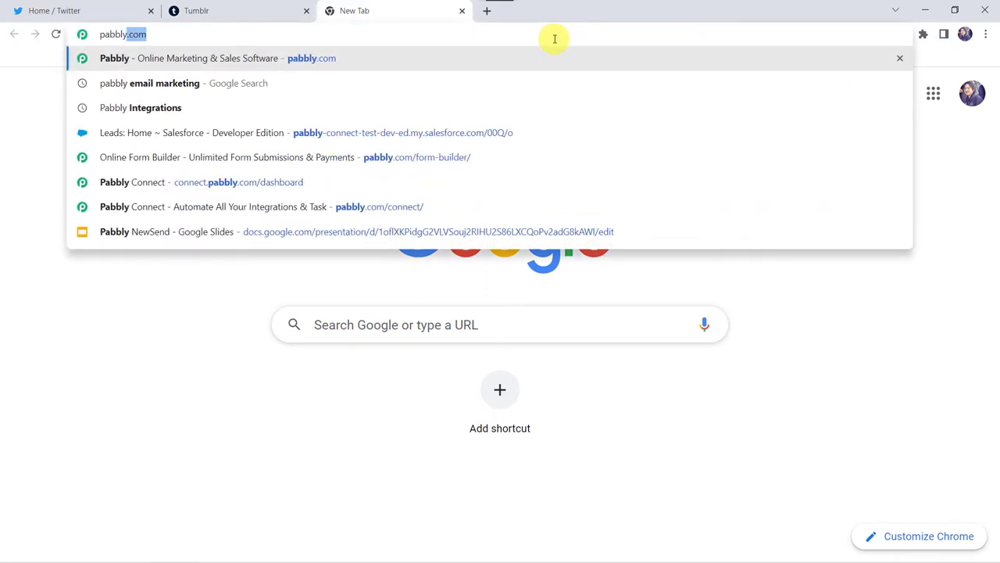
key(Return)
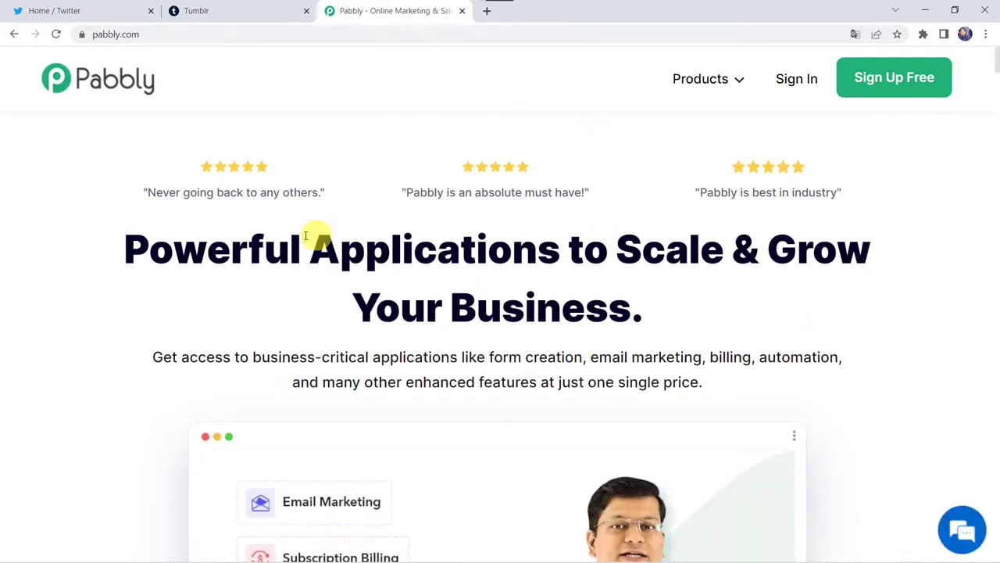
mouse_move(737, 83)
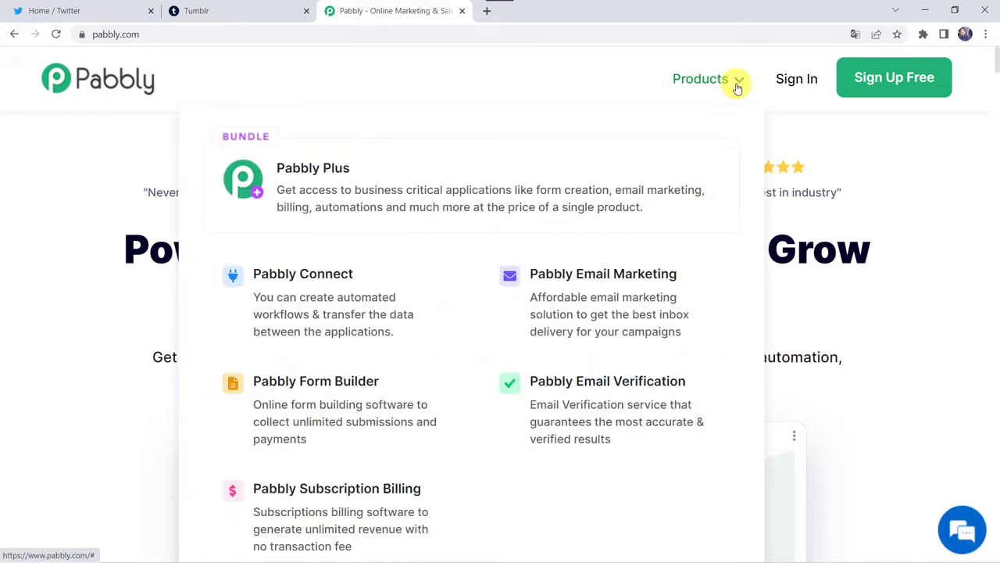
click(301, 319)
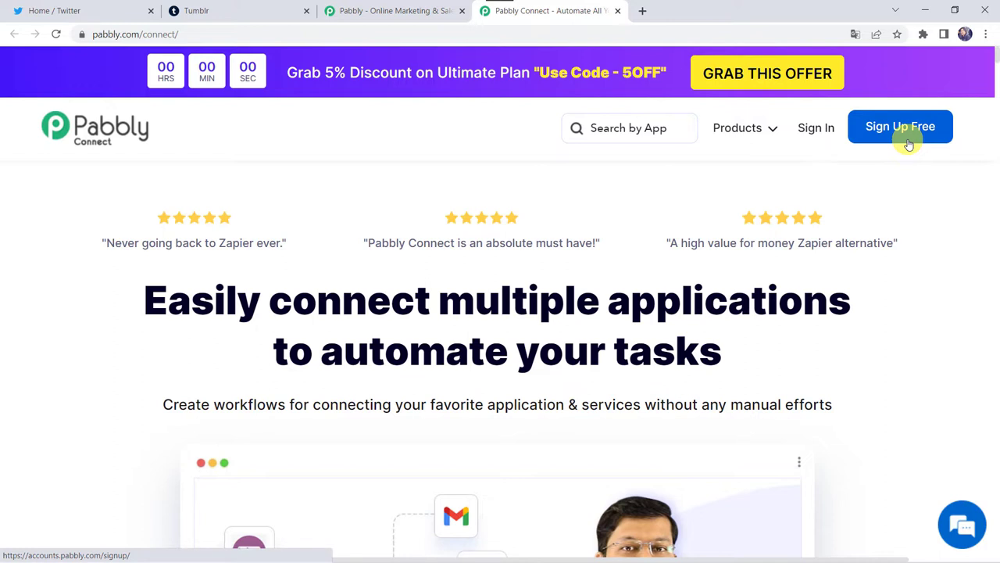
Step: Sign in to Pabbly with the prefilled account credentials and access the Pabbly Connect dashboard
click(819, 133)
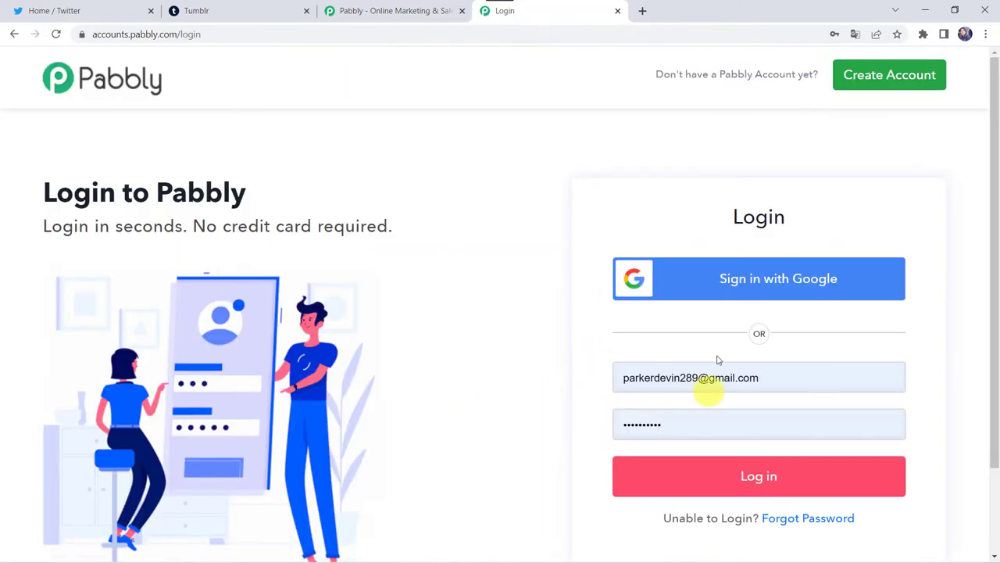
click(725, 494)
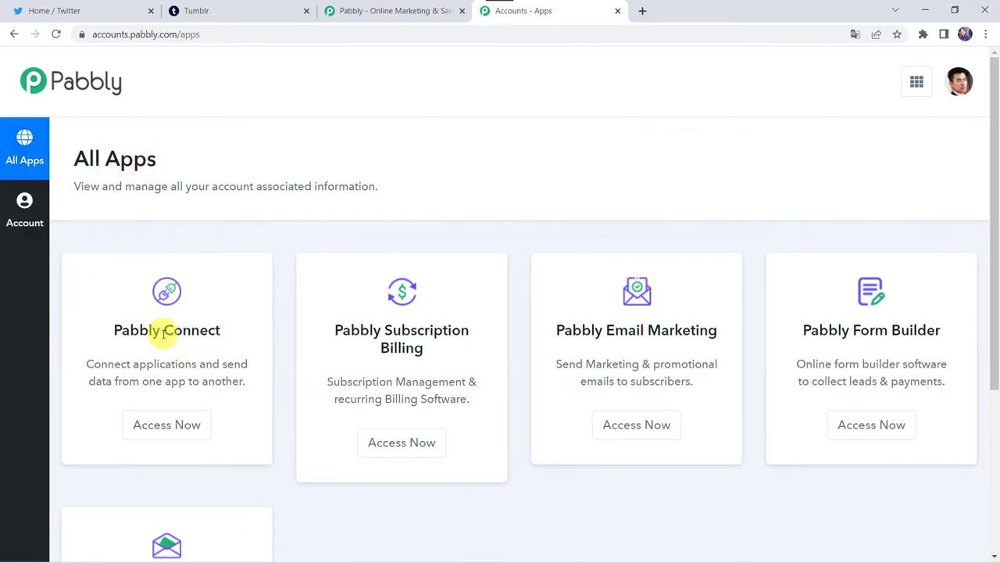
click(187, 430)
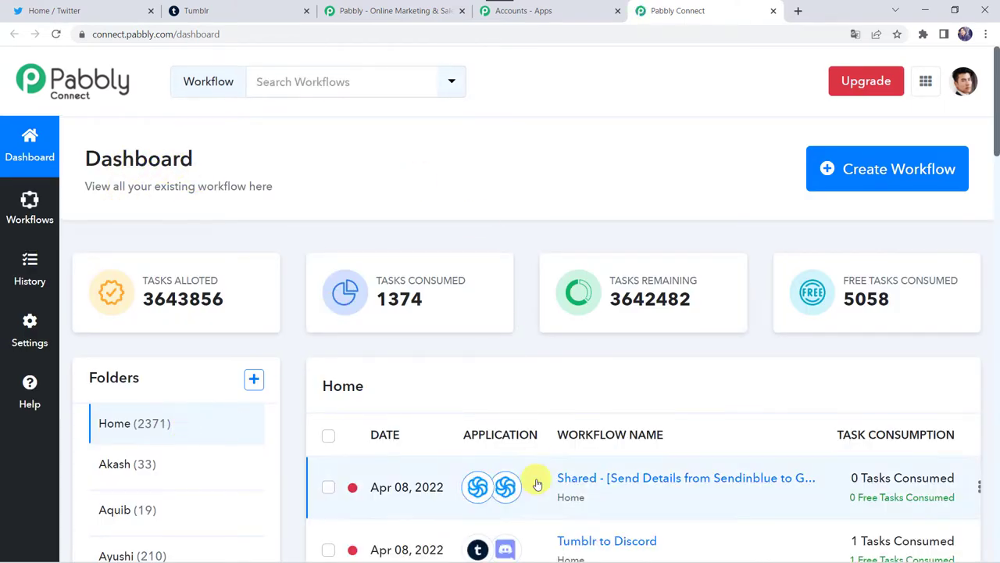
Step: Create a new workflow named "Twitter to Tumblr Integration"
scroll(536, 461, down, 5)
scroll(536, 484, up, 5)
click(885, 179)
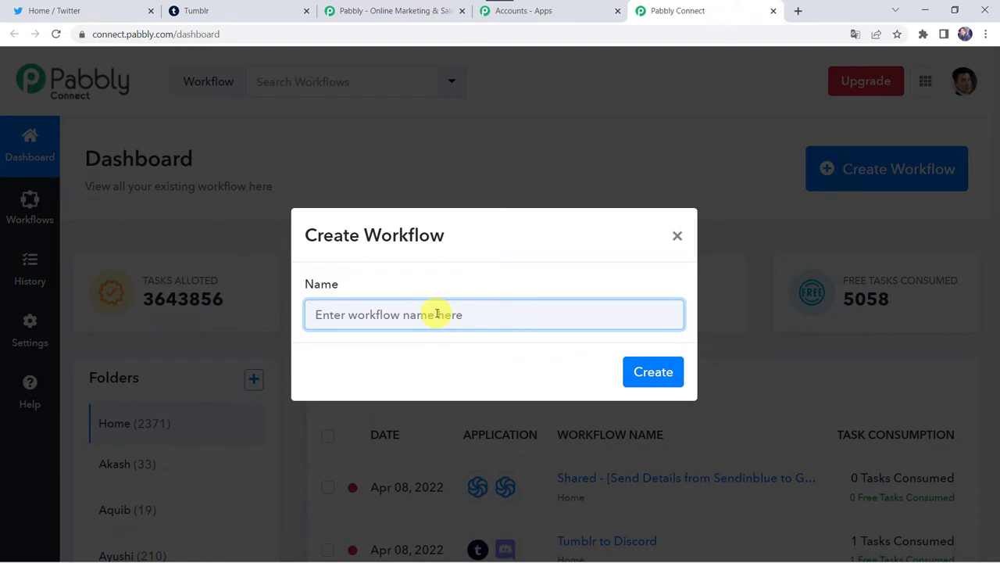
text(Twitter to Tumblr Integration)
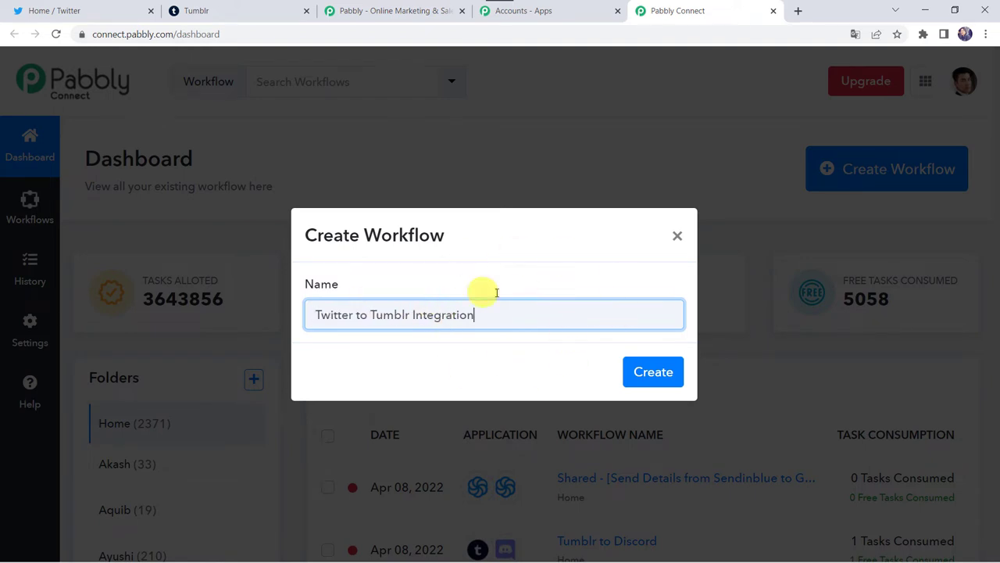
click(661, 375)
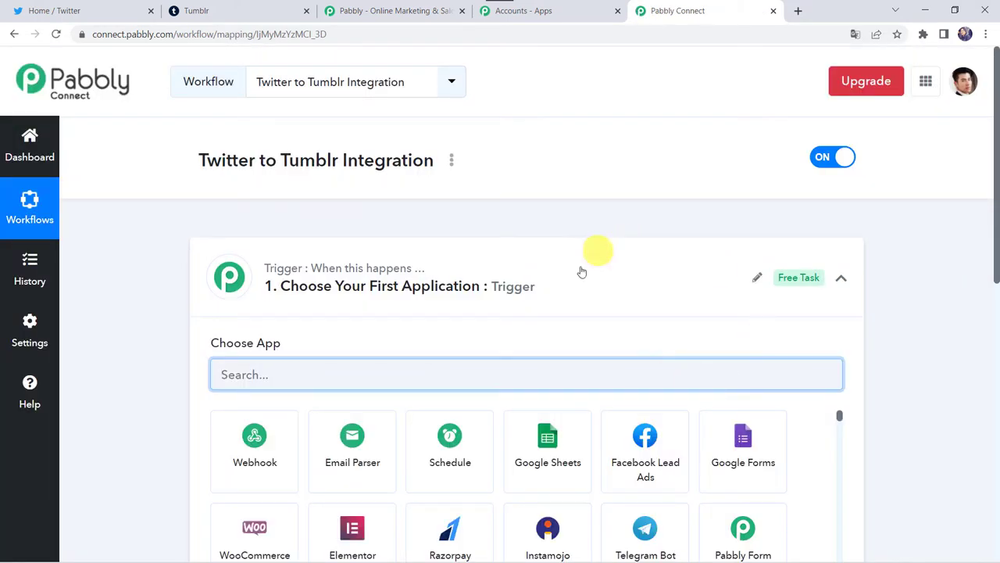
Step: Set the workflow's trigger application to Twitter with New Tweet as the trigger event
click(561, 293)
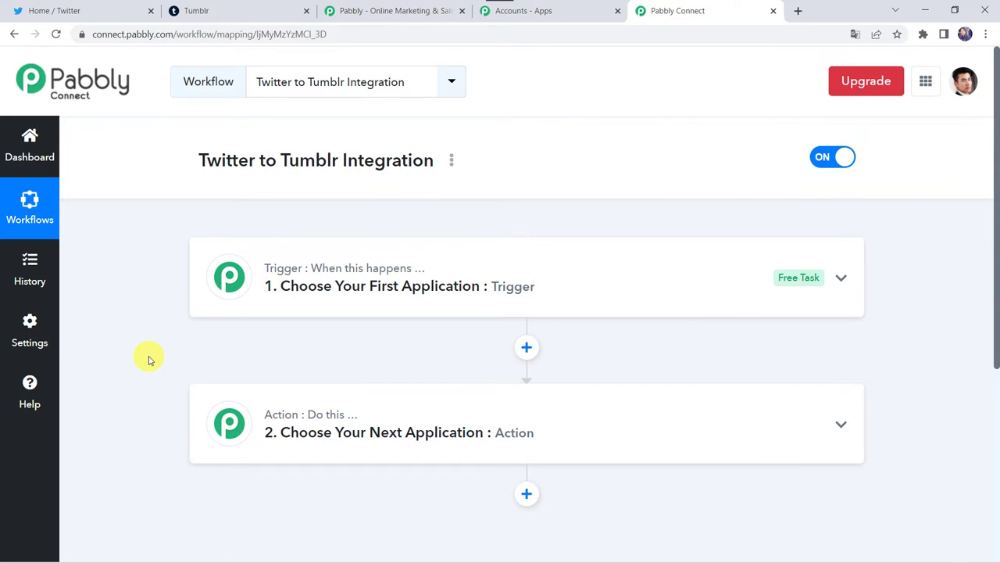
click(556, 296)
click(256, 386)
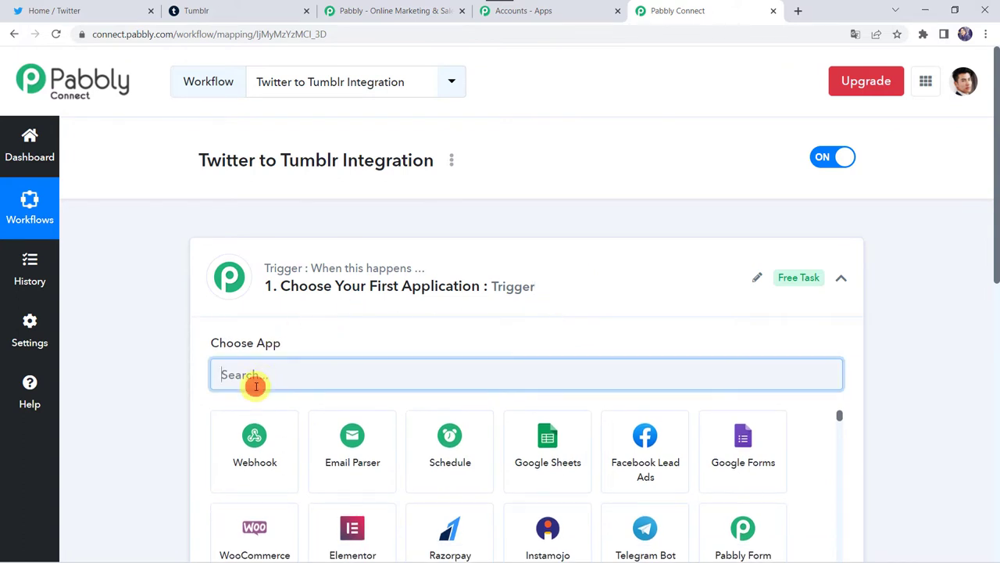
text(twitte)
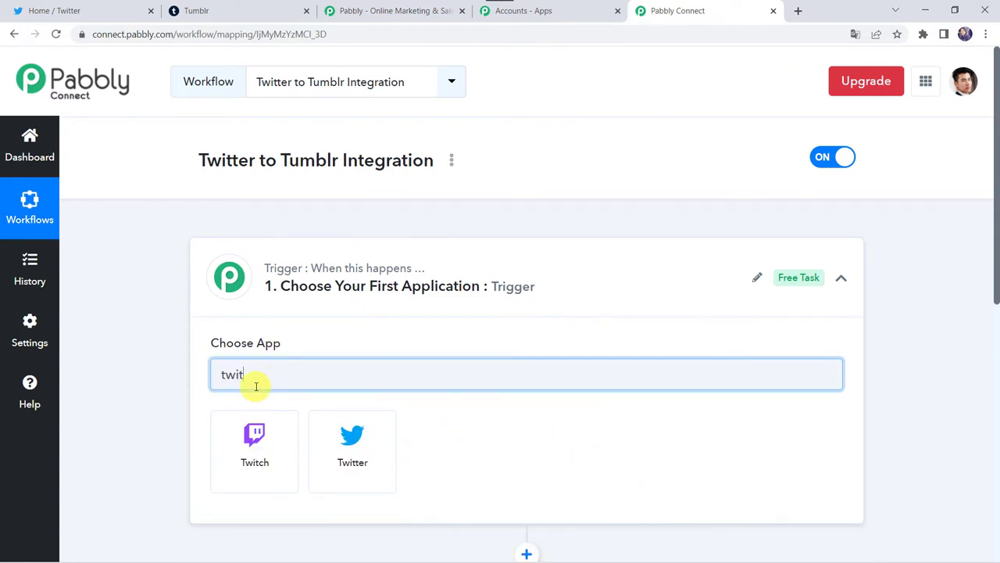
click(261, 442)
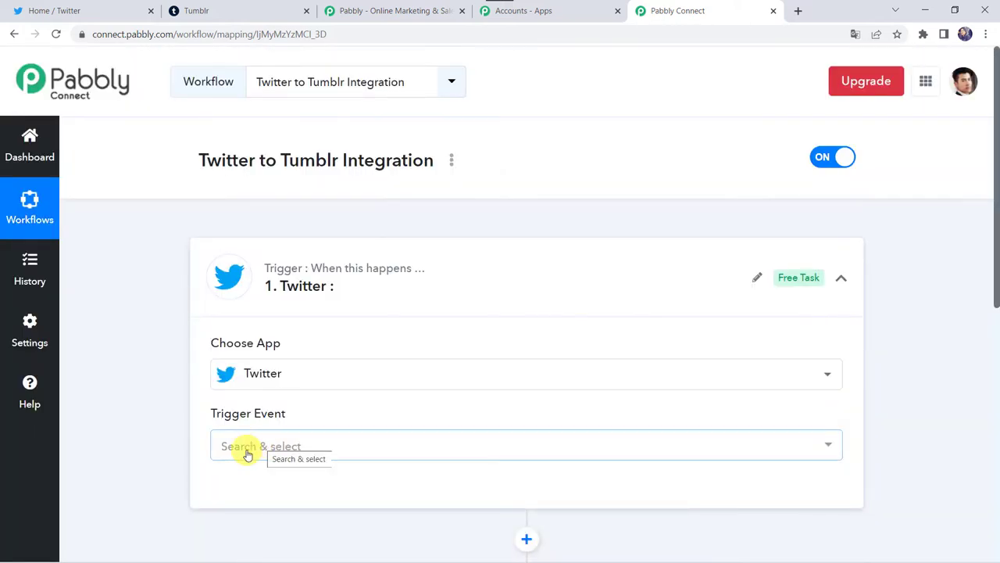
click(247, 452)
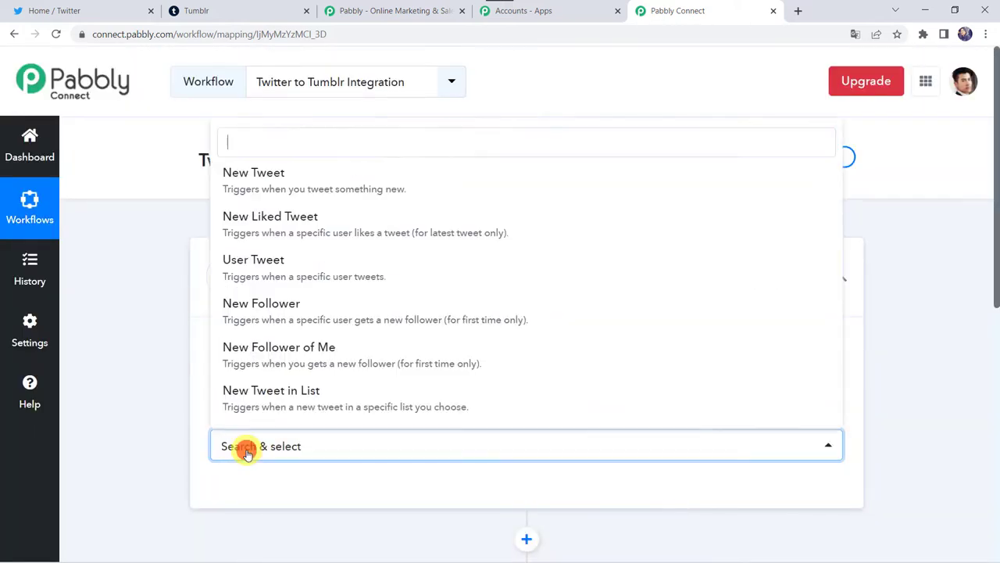
click(256, 187)
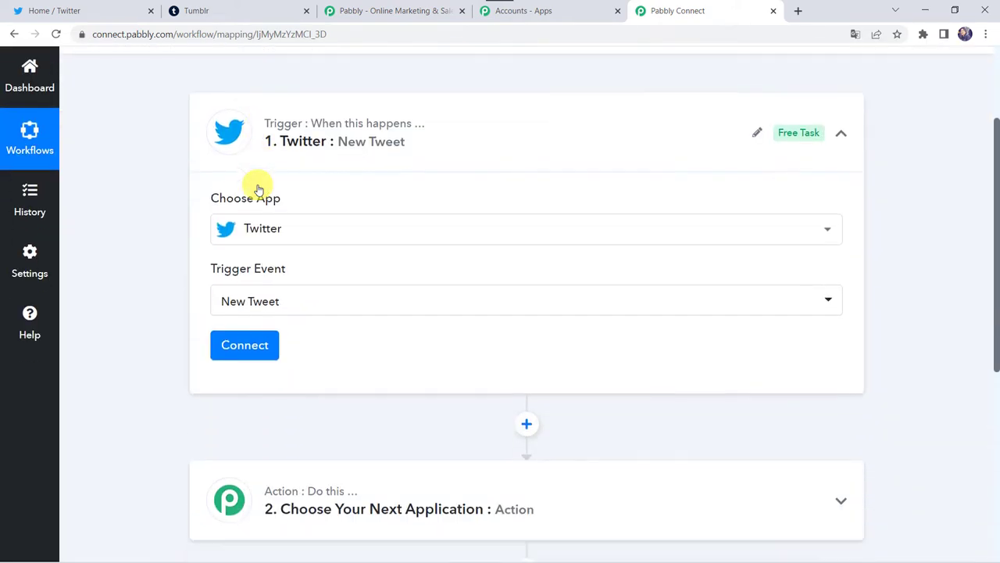
Step: Add a new Twitter connection to the trigger and authorize Pabbly Connect to access the Twitter account
click(245, 341)
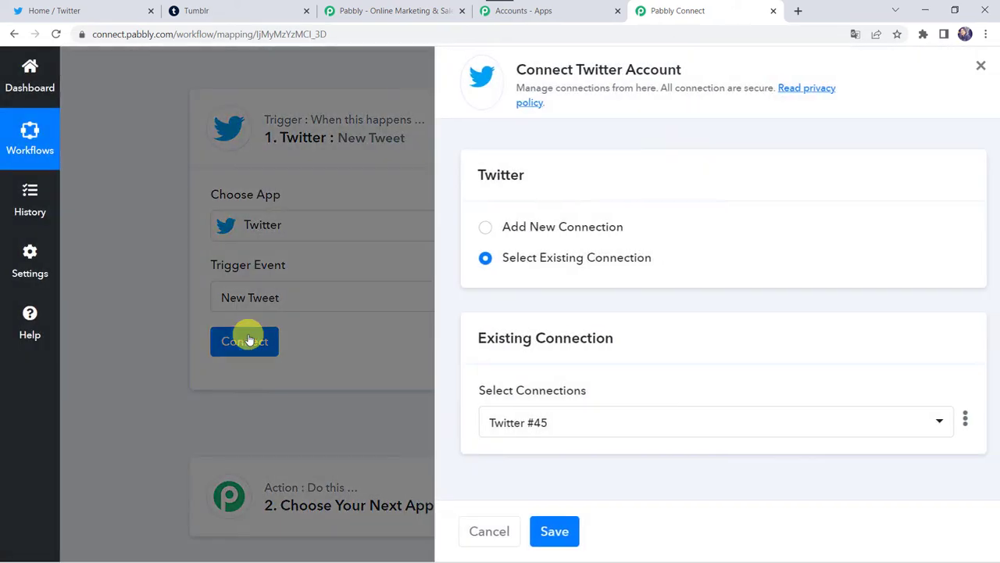
click(552, 230)
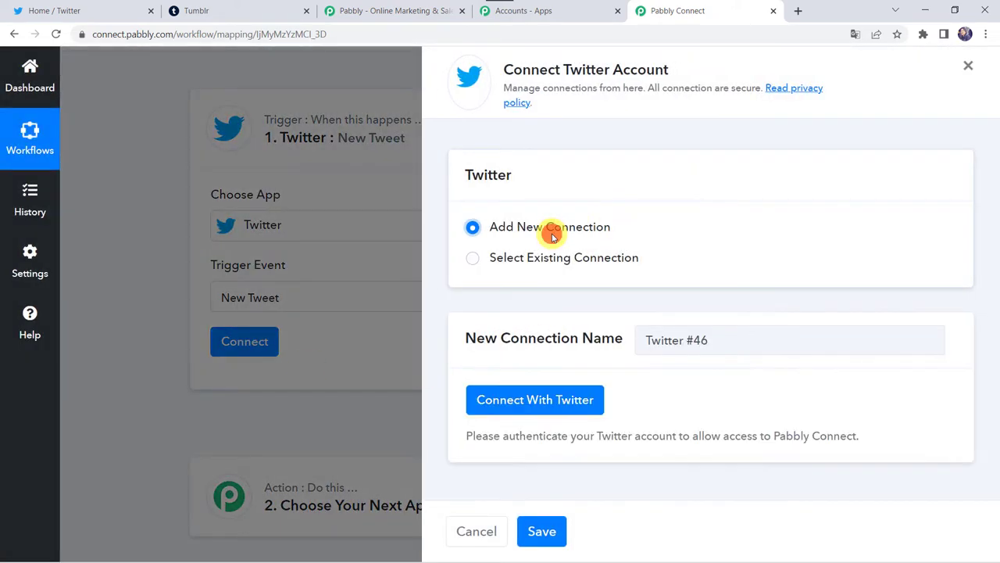
click(555, 402)
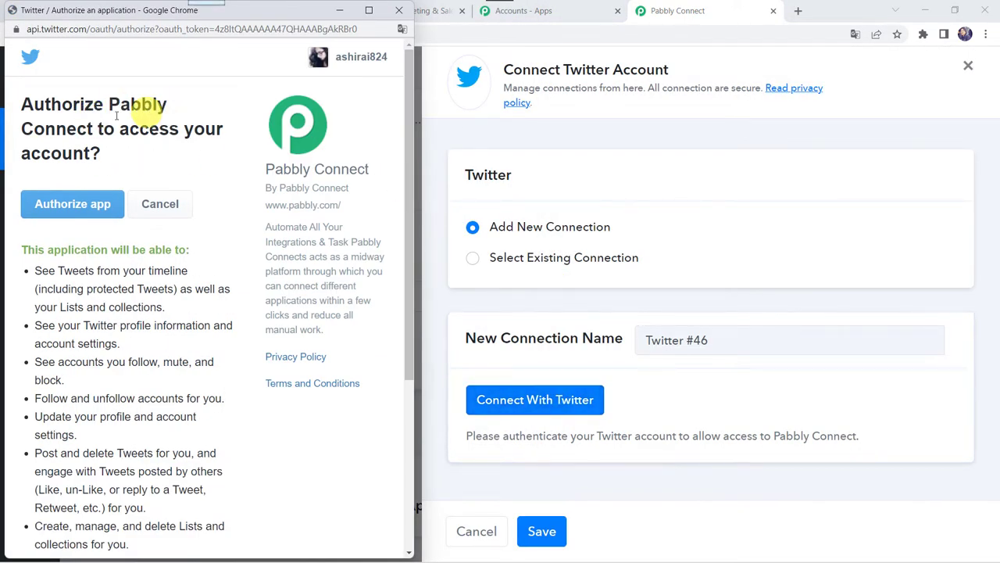
click(93, 205)
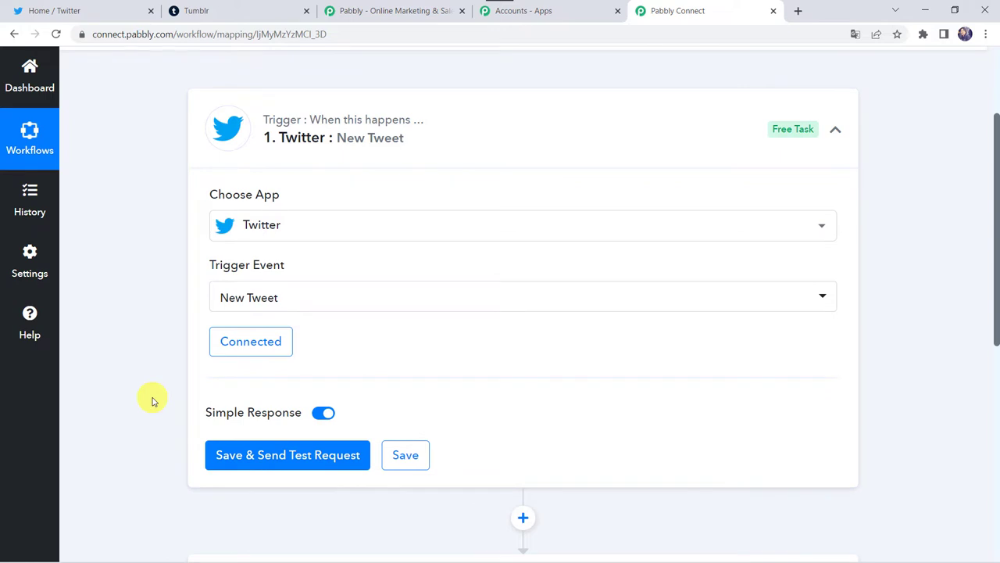
Step: Switch to Twitter and start a new tweet with the image Core Integrations.png attached
click(95, 17)
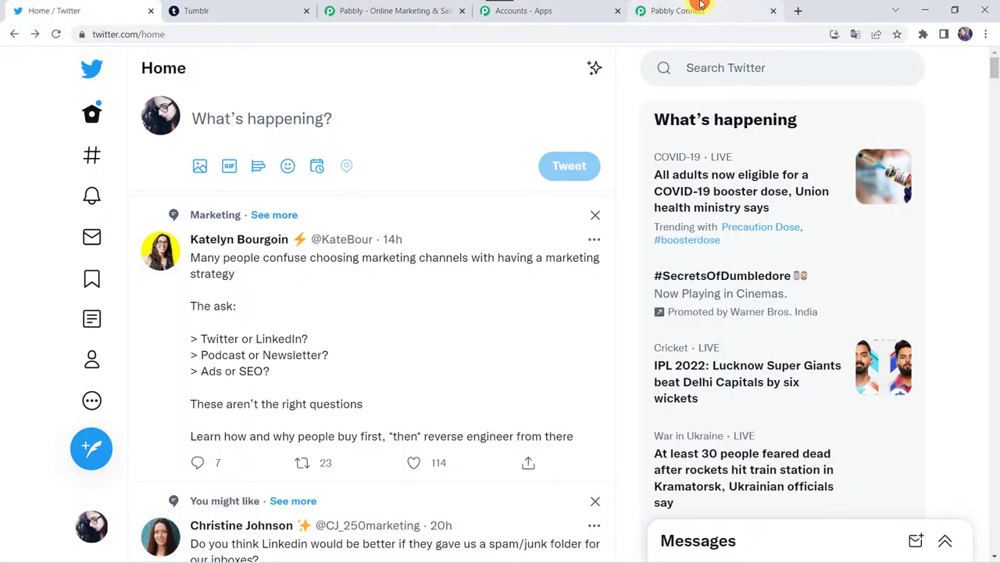
click(698, 15)
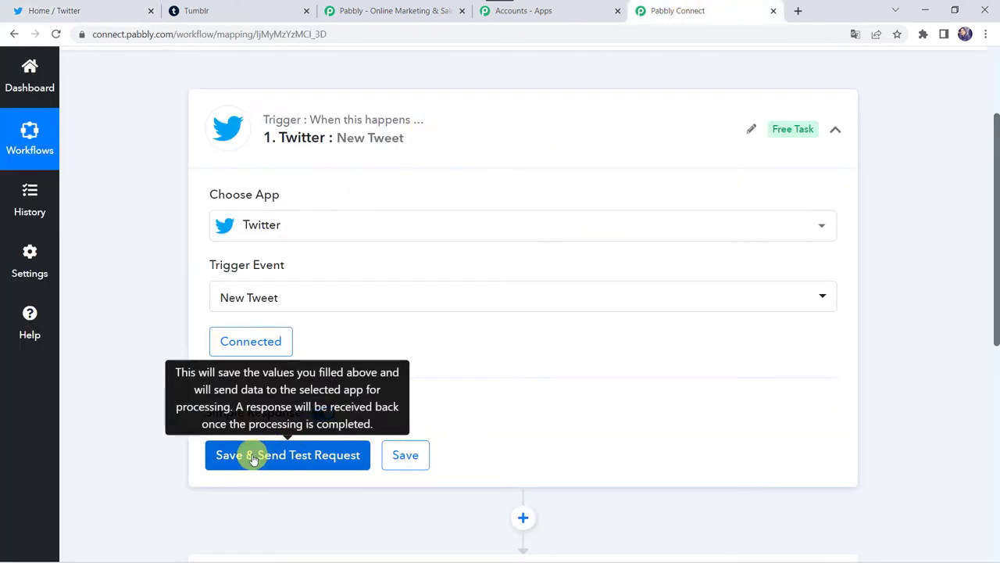
click(31, 11)
click(86, 448)
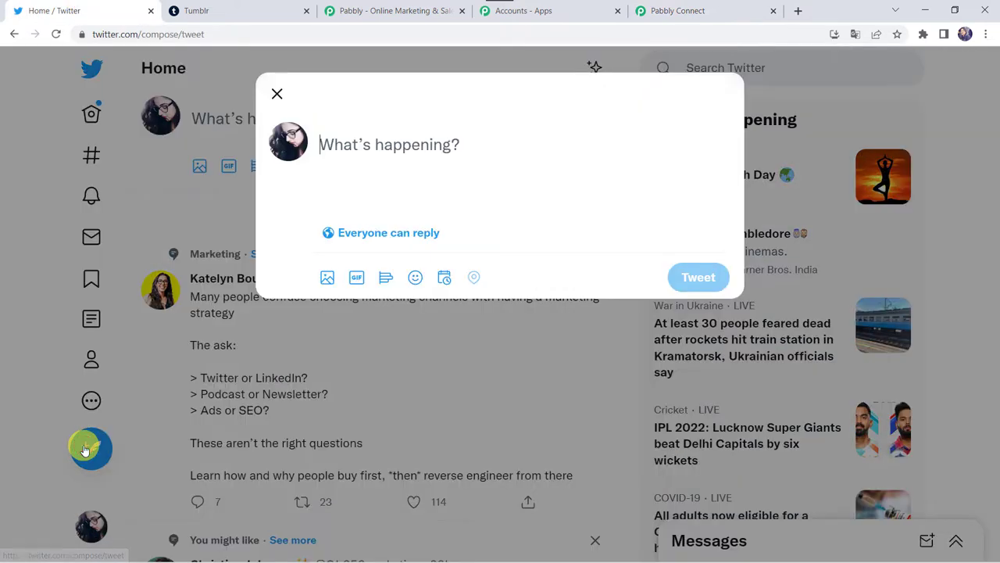
click(327, 279)
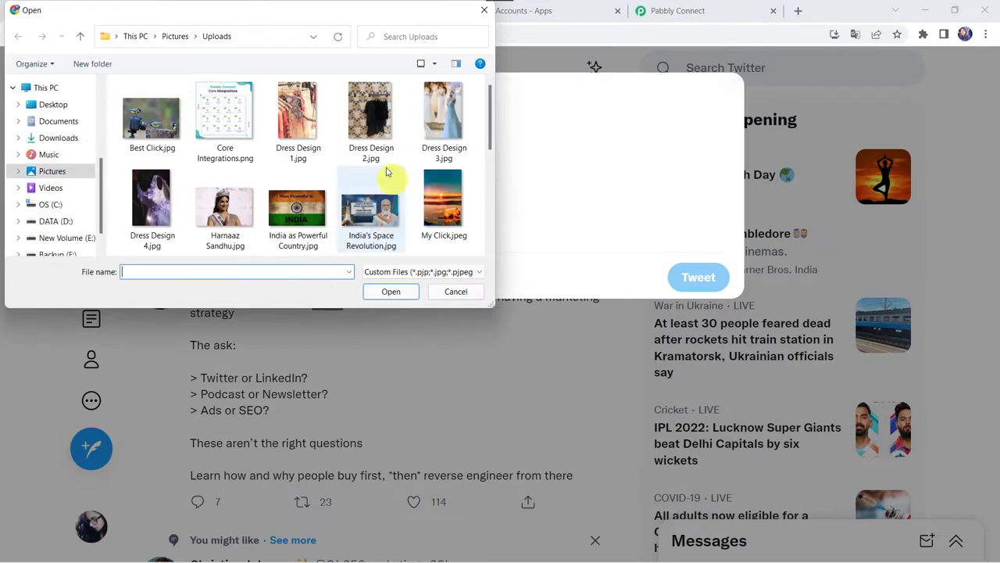
double_click(224, 148)
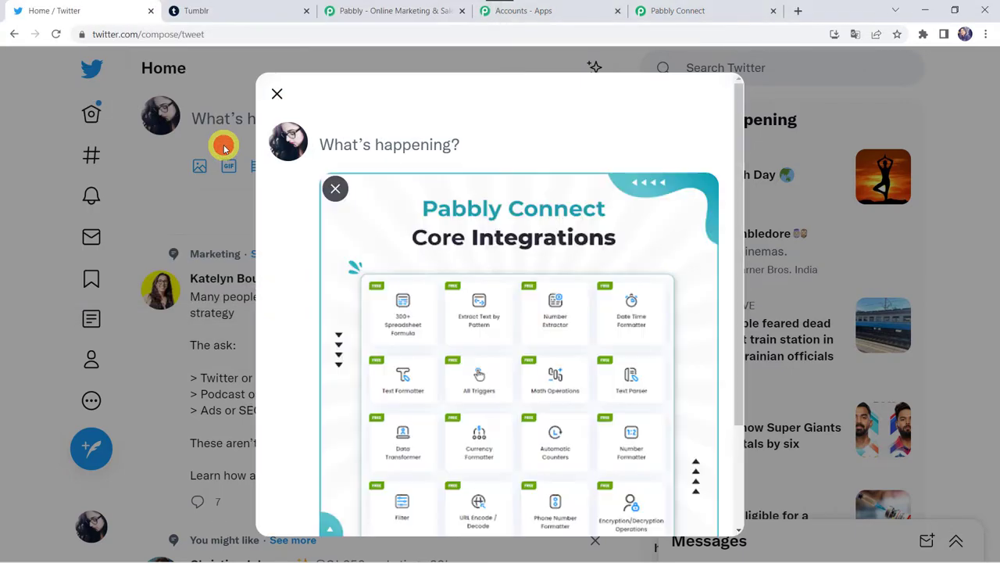
Step: Enter "Pabbly Connect: Core Integrations" as the tweet's text and post the tweet
click(389, 136)
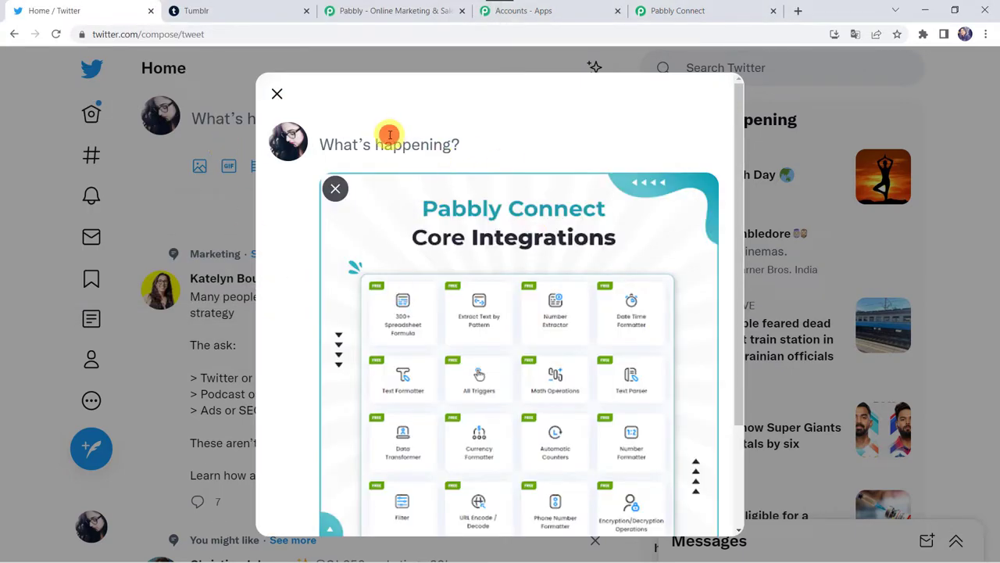
text(P)
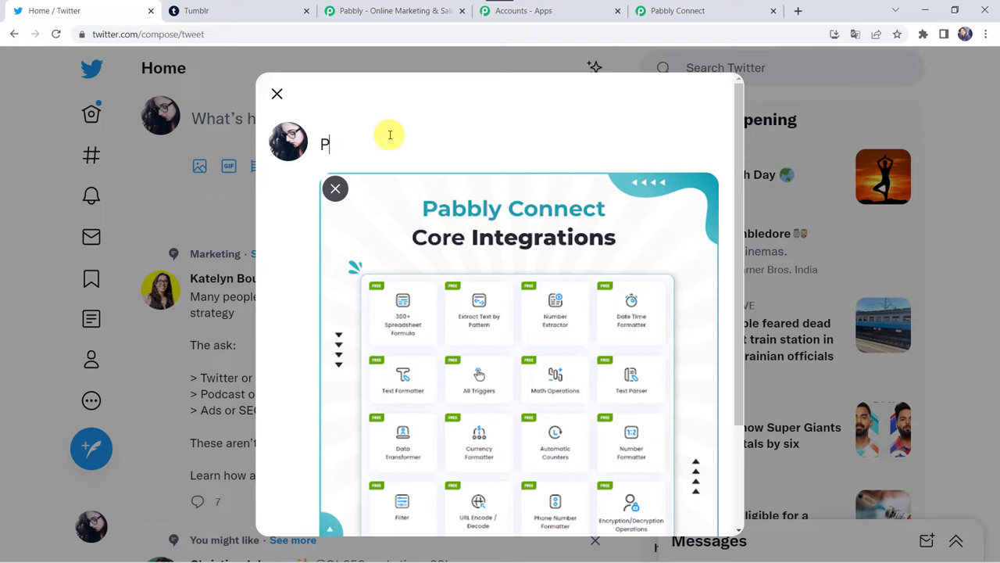
text(abbly Connect: Core Integrations)
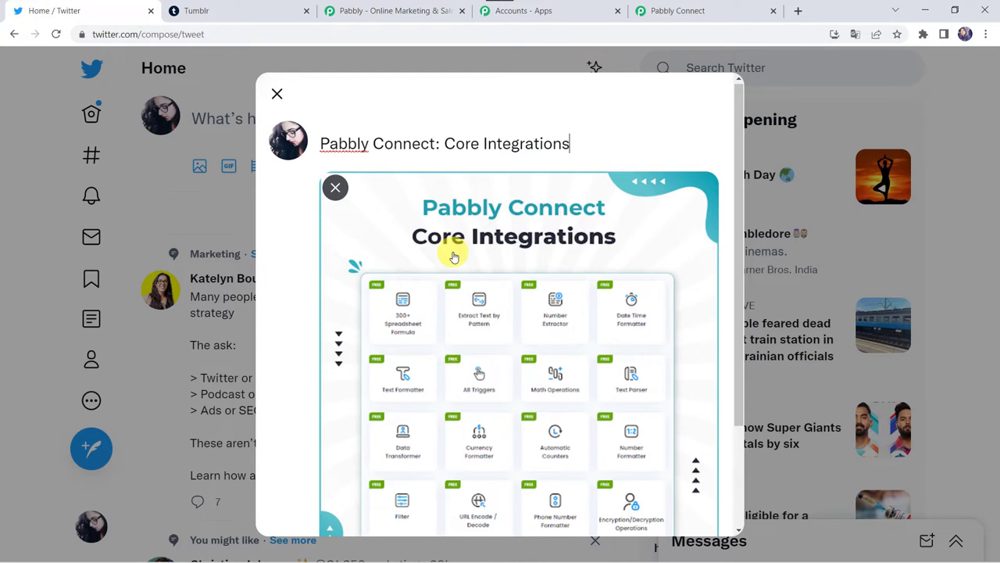
scroll(547, 295, down, 2)
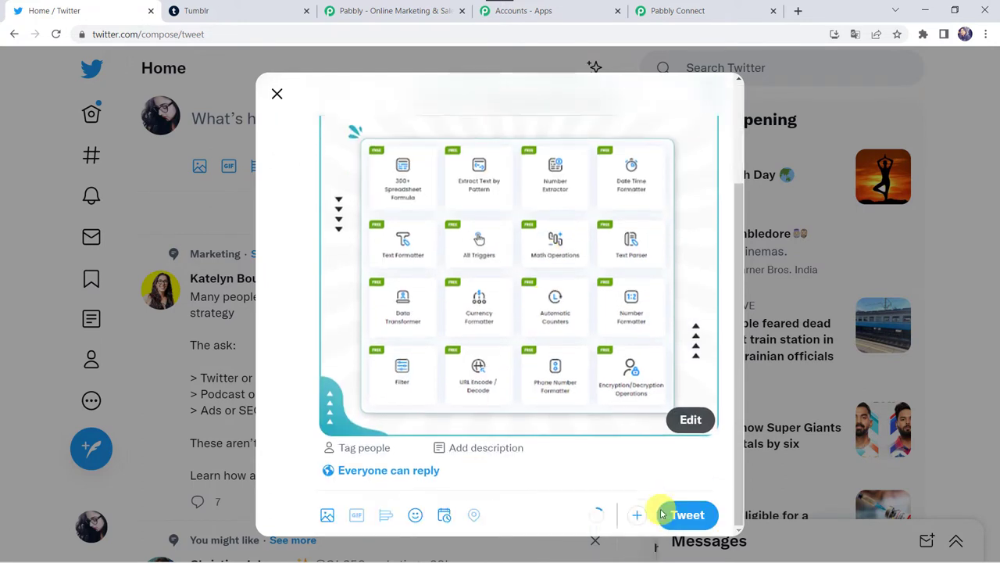
click(686, 515)
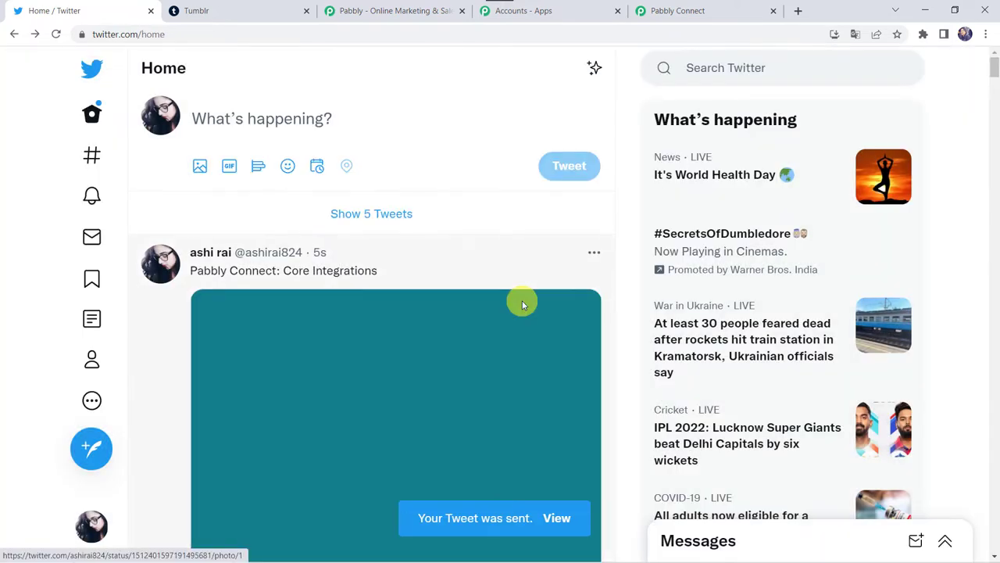
scroll(523, 303, down, 1)
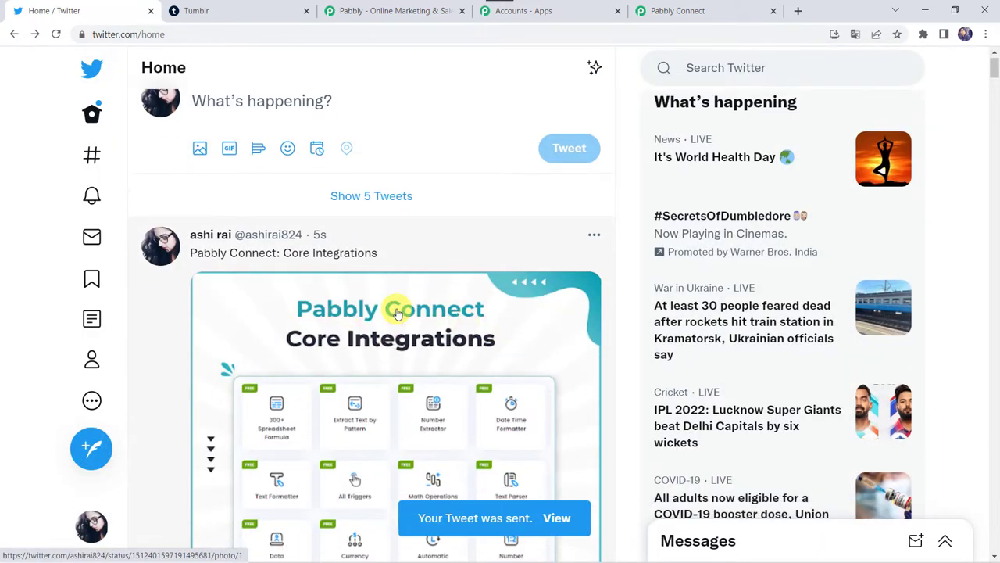
Step: Return to Pabbly Connect, save the Twitter trigger with a test request, and review the tweet's text and media URL fields in the response
click(711, 12)
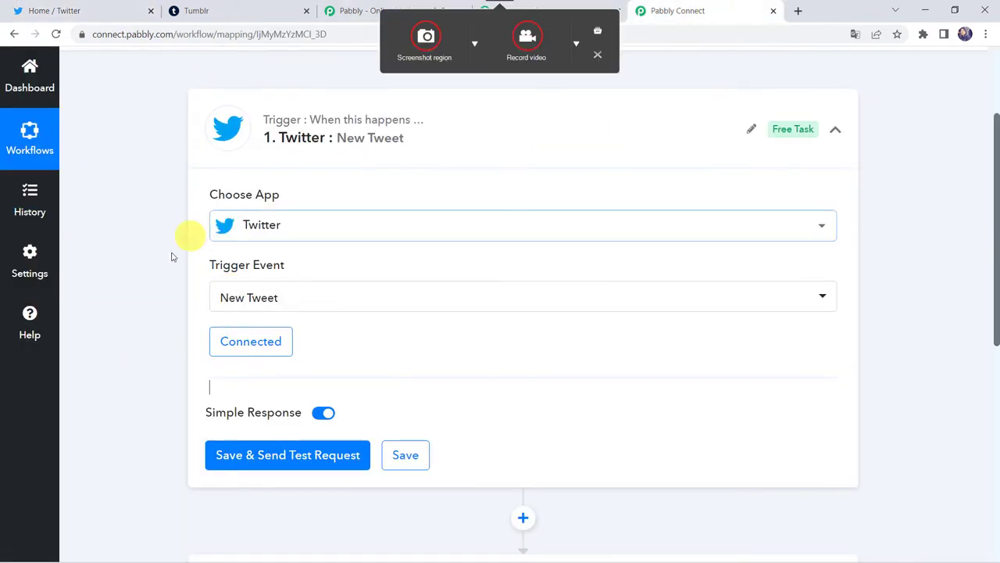
click(269, 456)
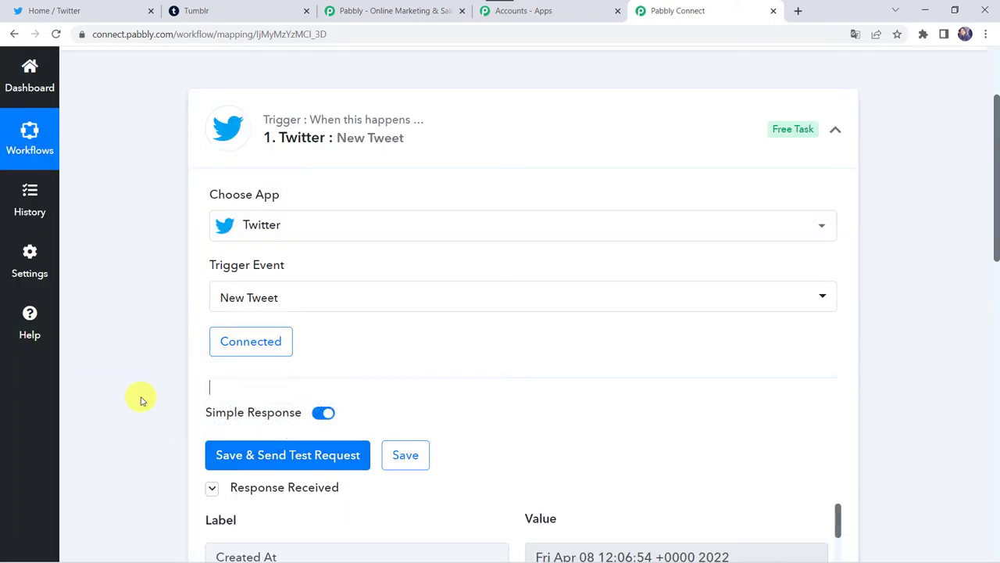
scroll(139, 399, down, 5)
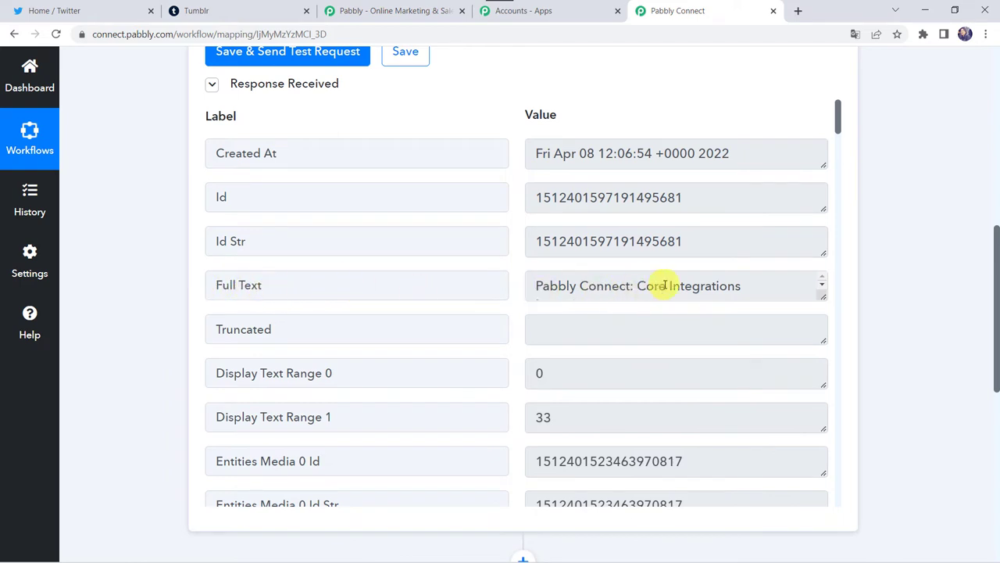
scroll(661, 282, down, 2)
scroll(446, 284, down, 4)
scroll(449, 284, down, 1)
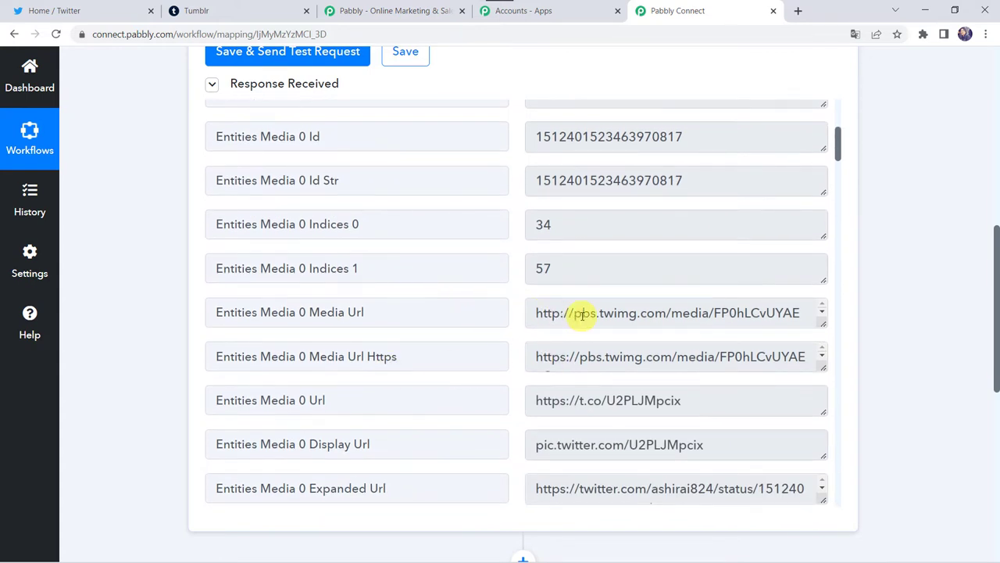
Step: Enlarge the Full Text value in the Twitter trigger's response to read the complete tweet text
scroll(582, 314, up, 5)
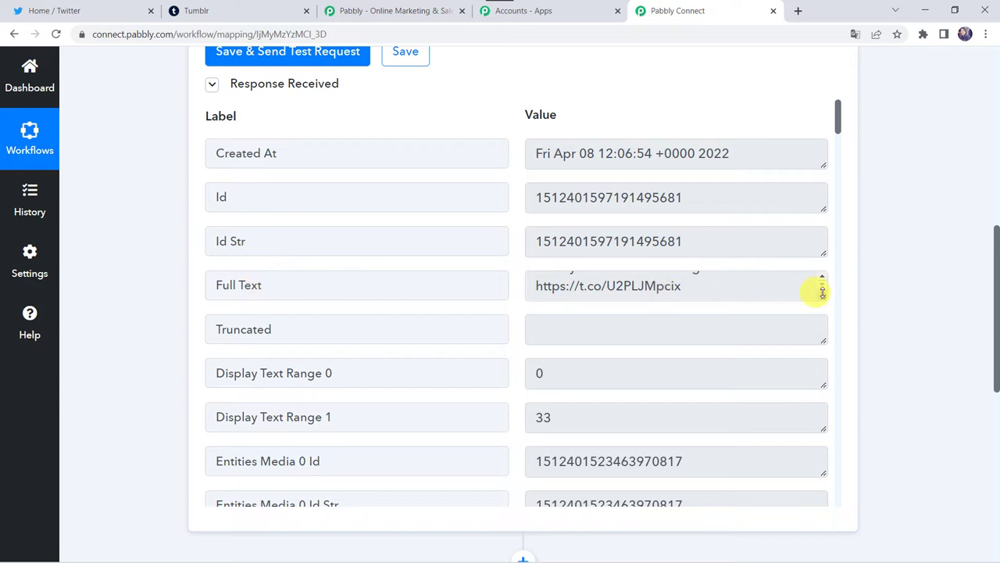
drag(824, 293, 822, 324)
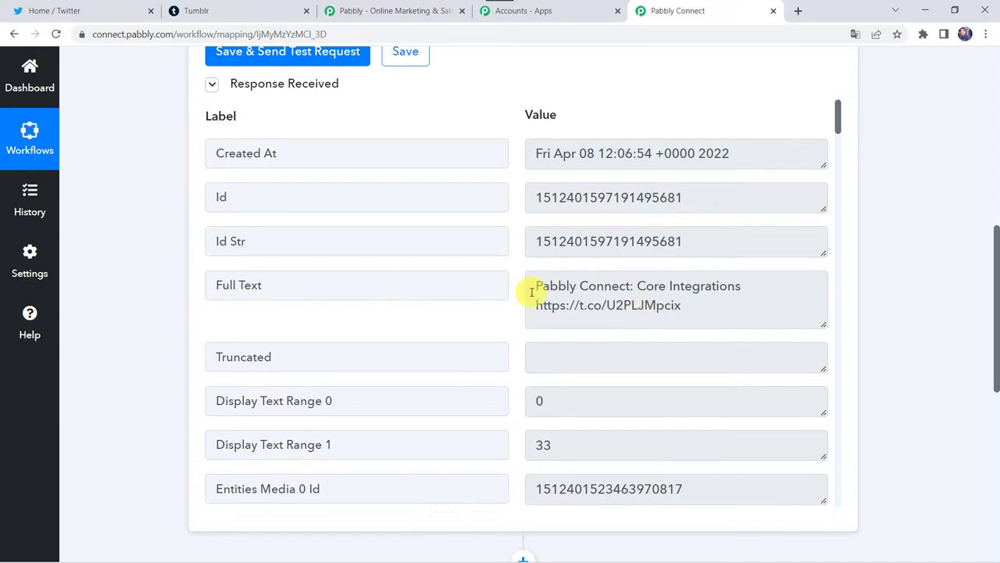
Step: Set the workflow's second step to Text Formatter by Pabbly with the Text Parser action event and connect it
scroll(96, 364, down, 6)
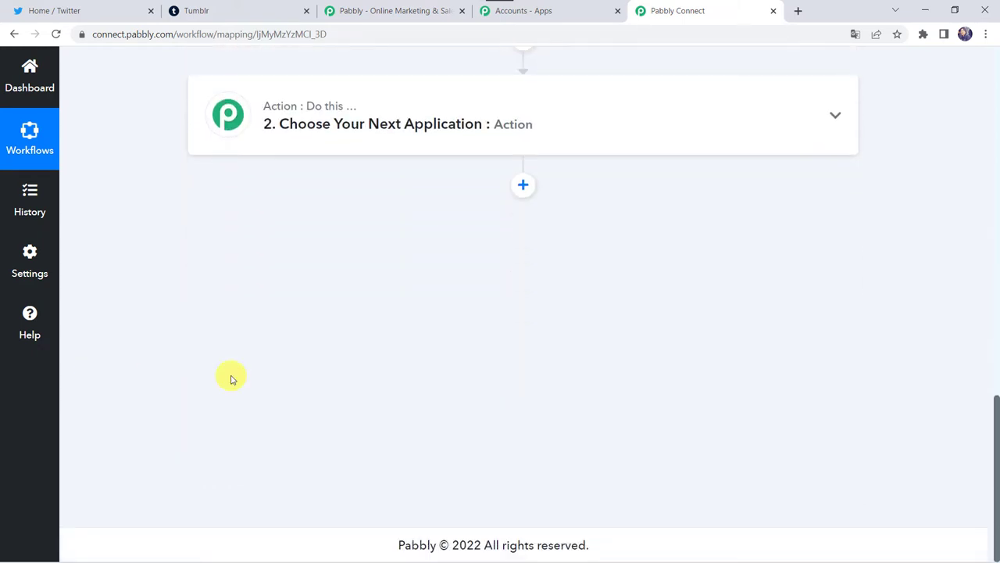
click(525, 129)
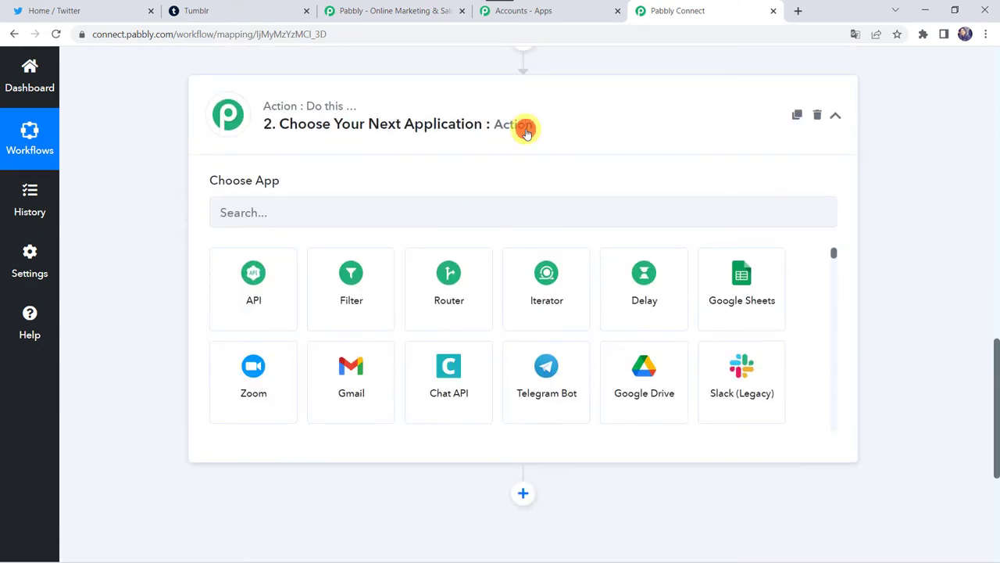
click(264, 205)
text(Text)
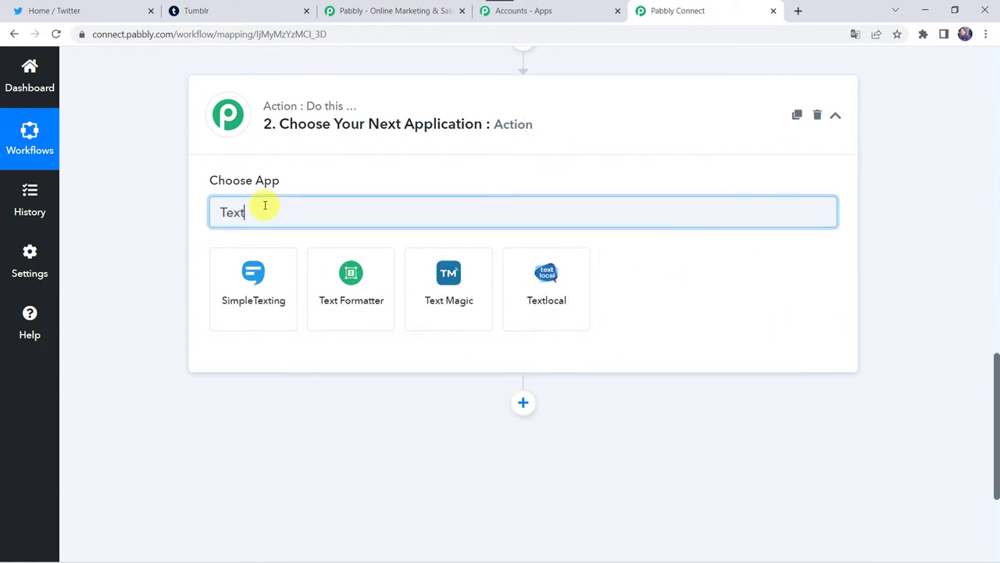
click(339, 293)
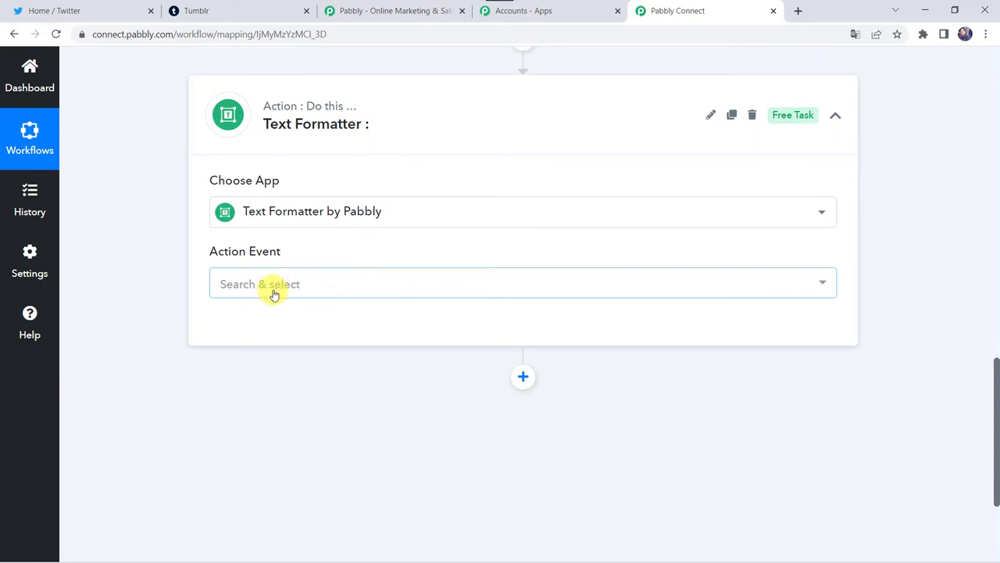
click(273, 293)
text(T)
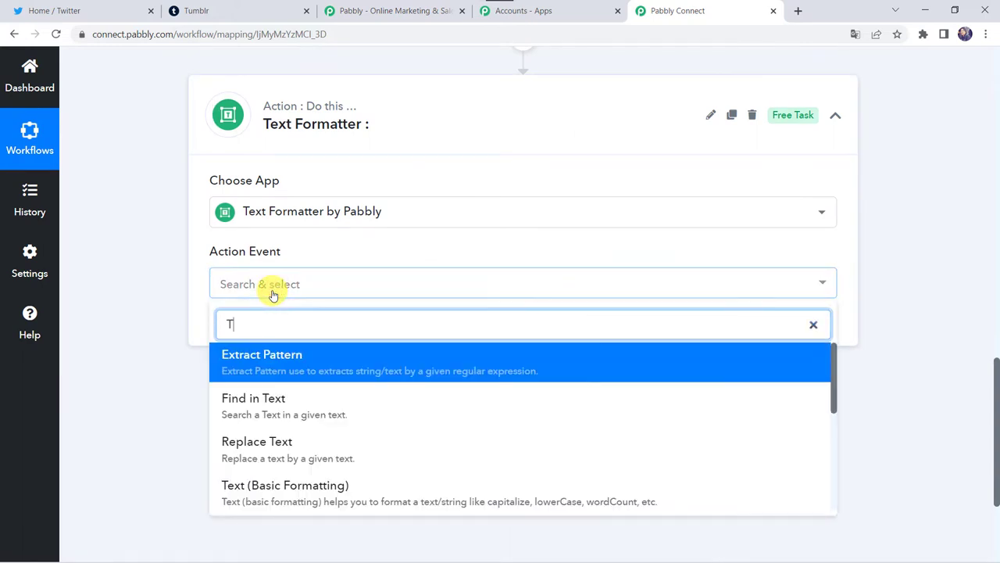
text(ext P)
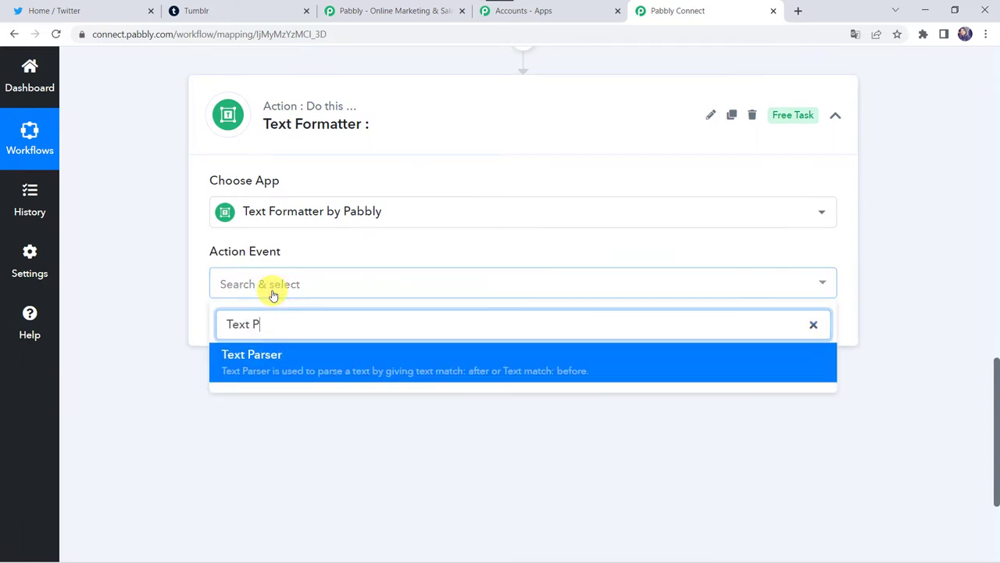
click(269, 357)
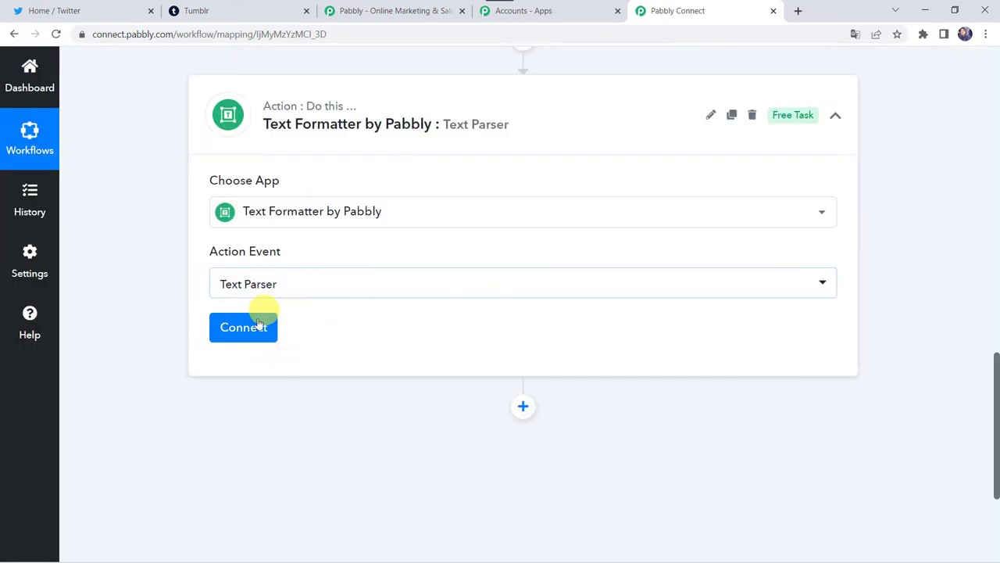
click(248, 329)
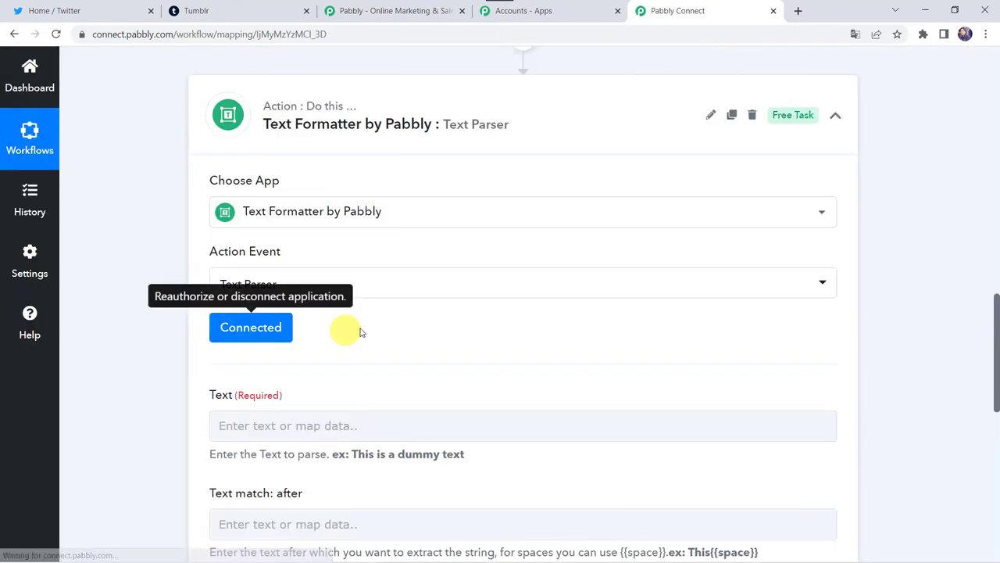
Step: Map the Full Text value from the Twitter: New Tweet step into the Text Parser's required Text field
scroll(324, 328, down, 1)
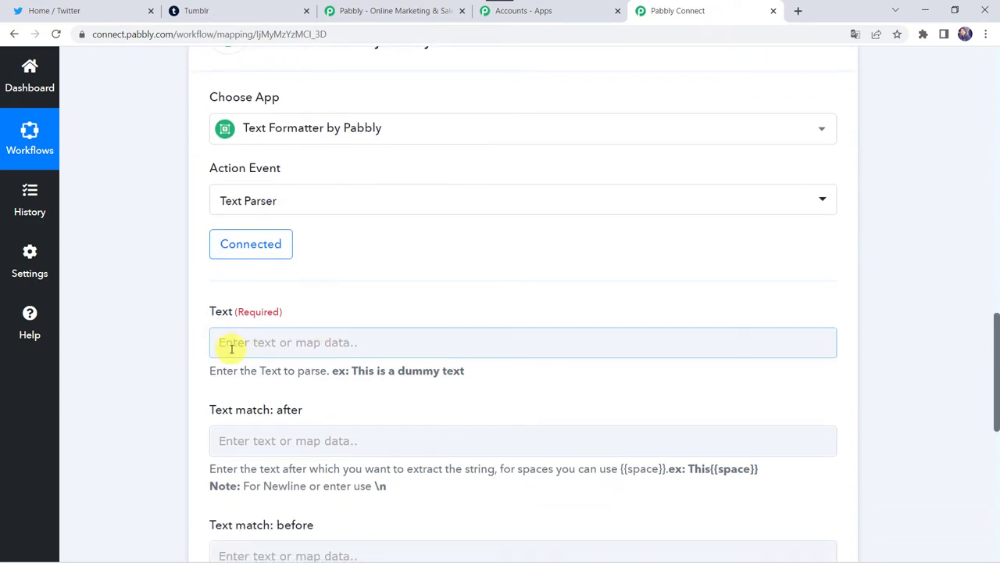
scroll(236, 354, up, 7)
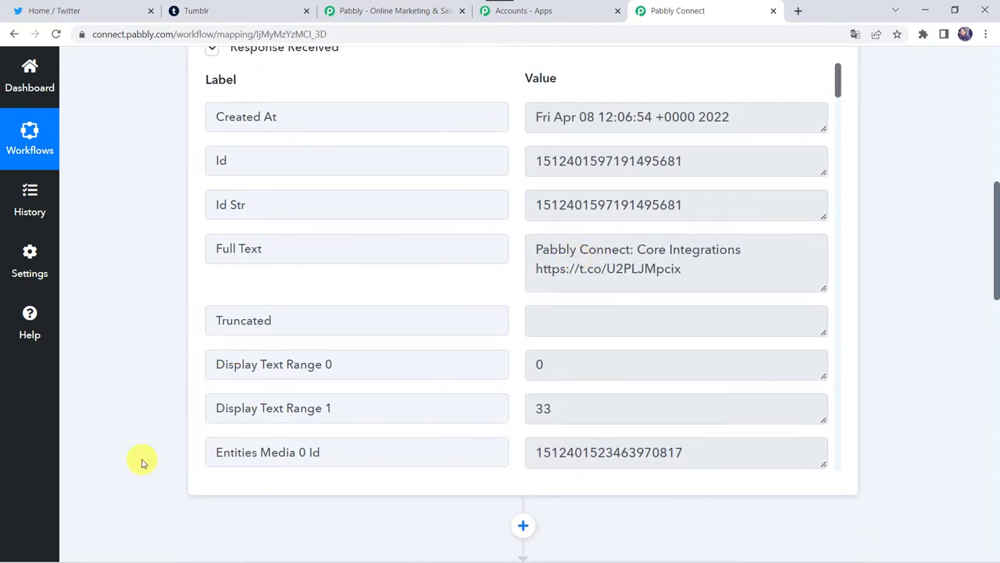
scroll(141, 461, down, 7)
click(250, 324)
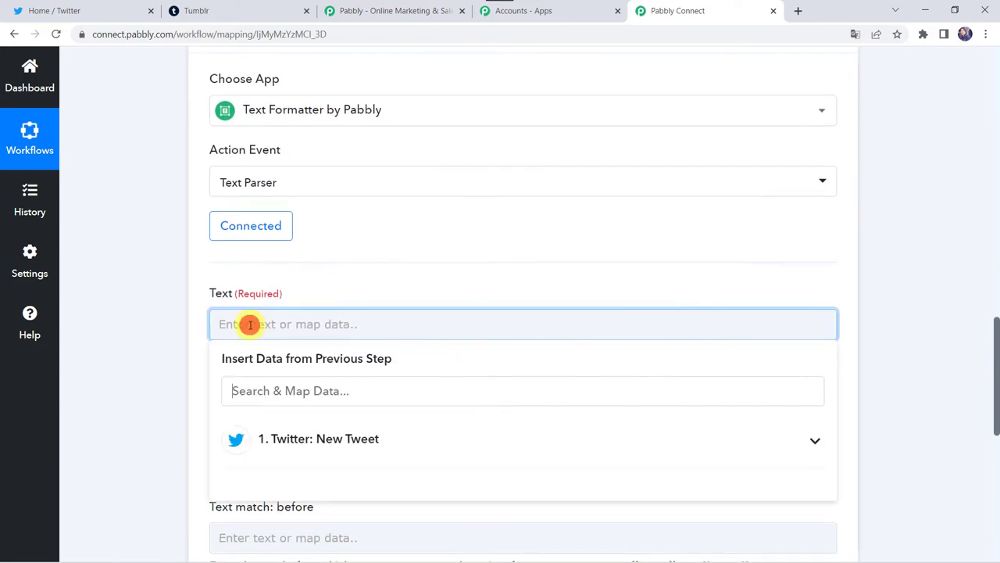
click(313, 437)
scroll(315, 436, down, 1)
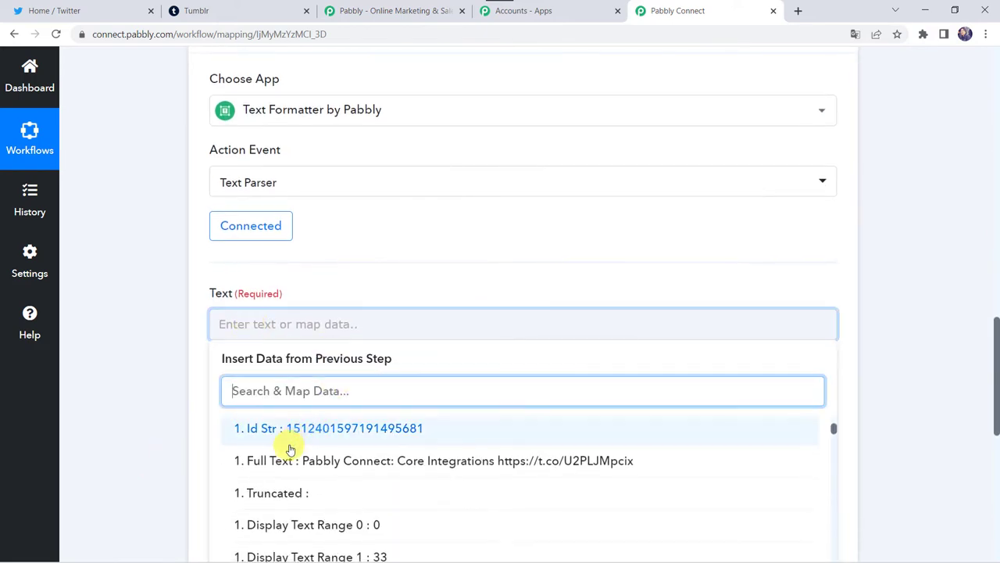
click(286, 458)
click(150, 385)
scroll(150, 383, down, 2)
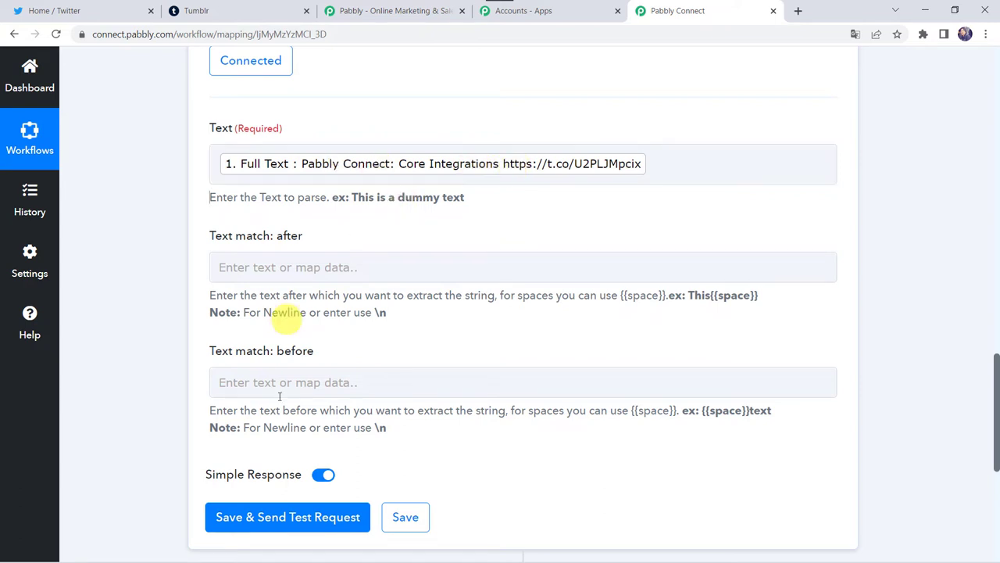
click(237, 380)
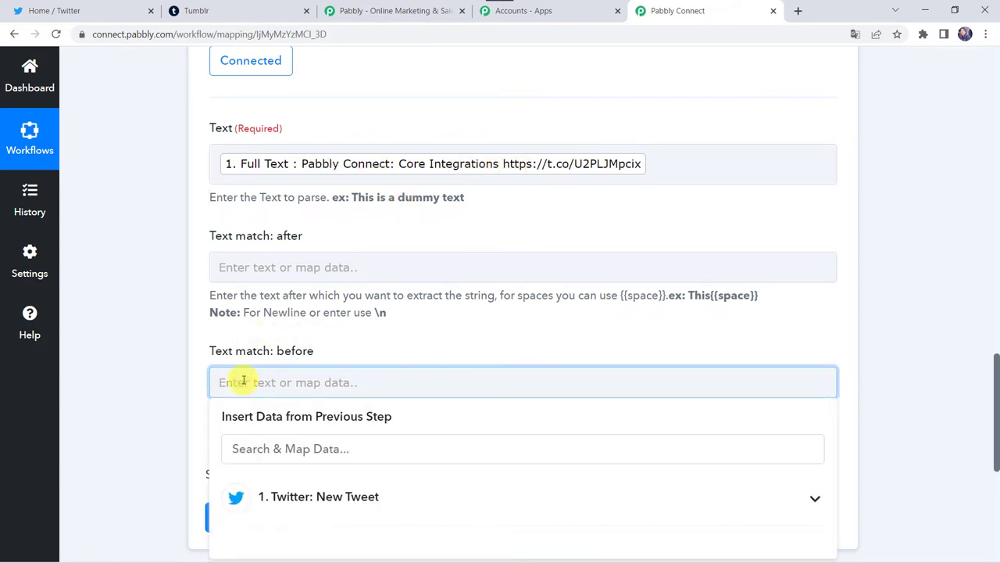
text(https://)
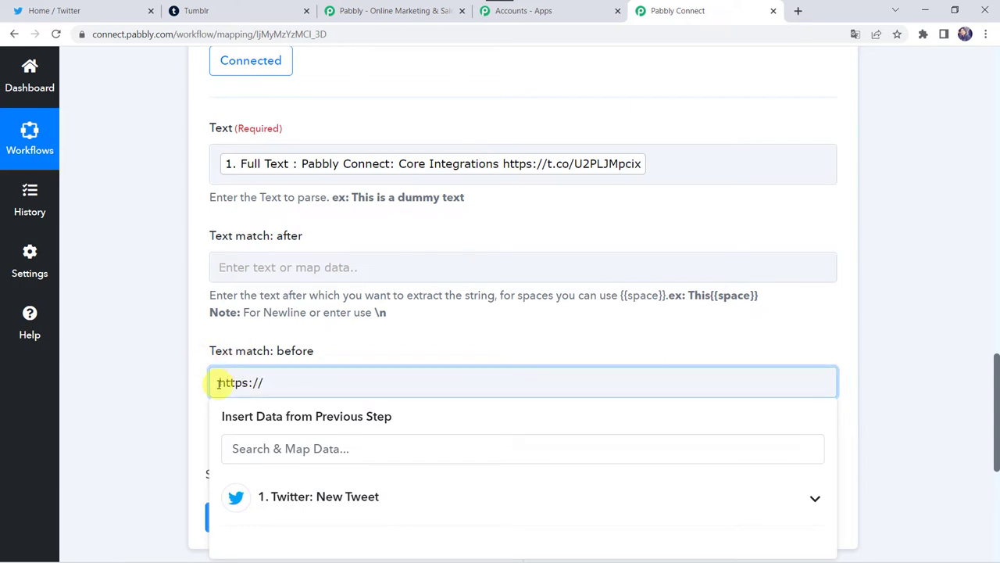
click(158, 393)
scroll(187, 403, down, 2)
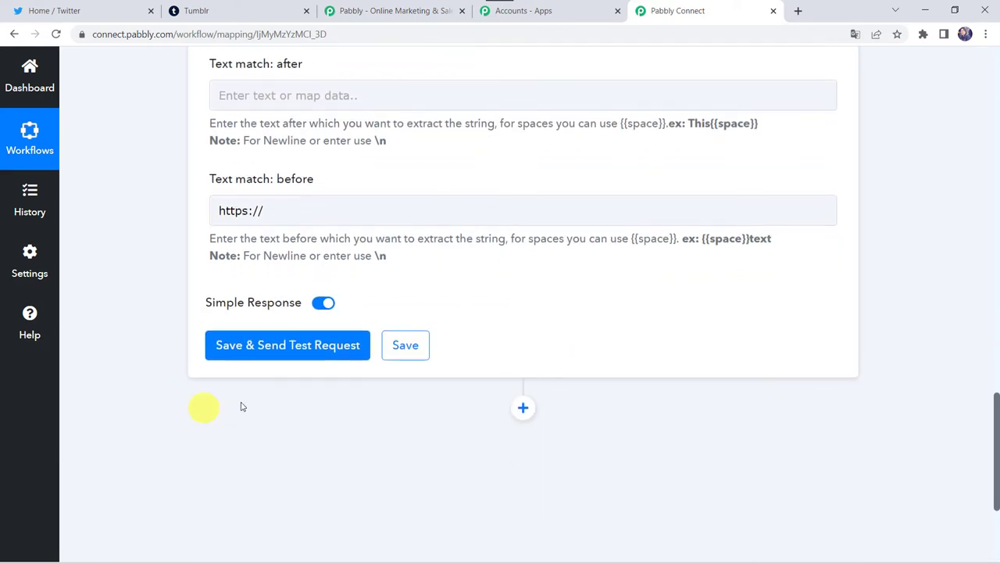
click(285, 354)
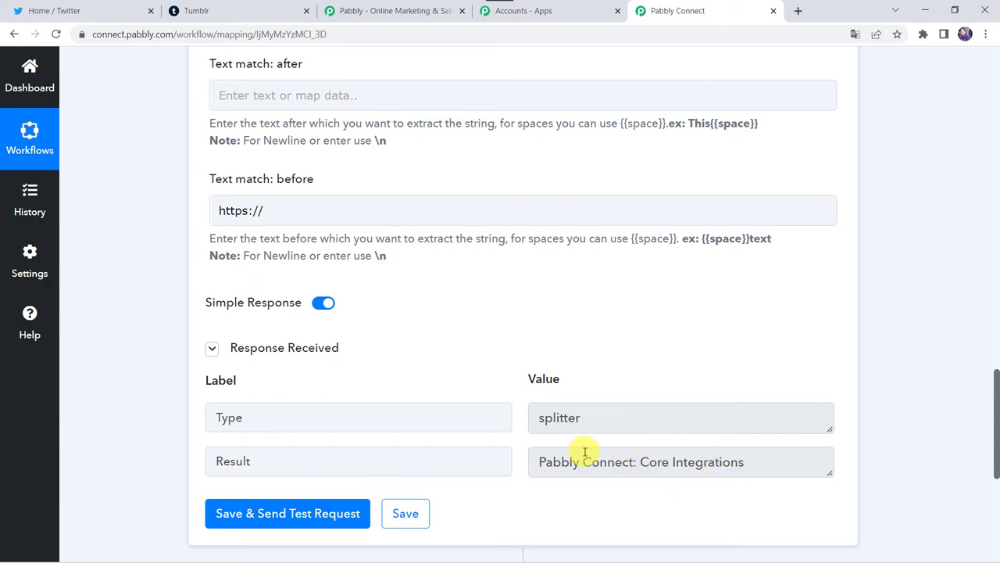
Step: Add an action step after the Text Parser using the Tumblr app with the Create Photo Post event
scroll(174, 397, down, 4)
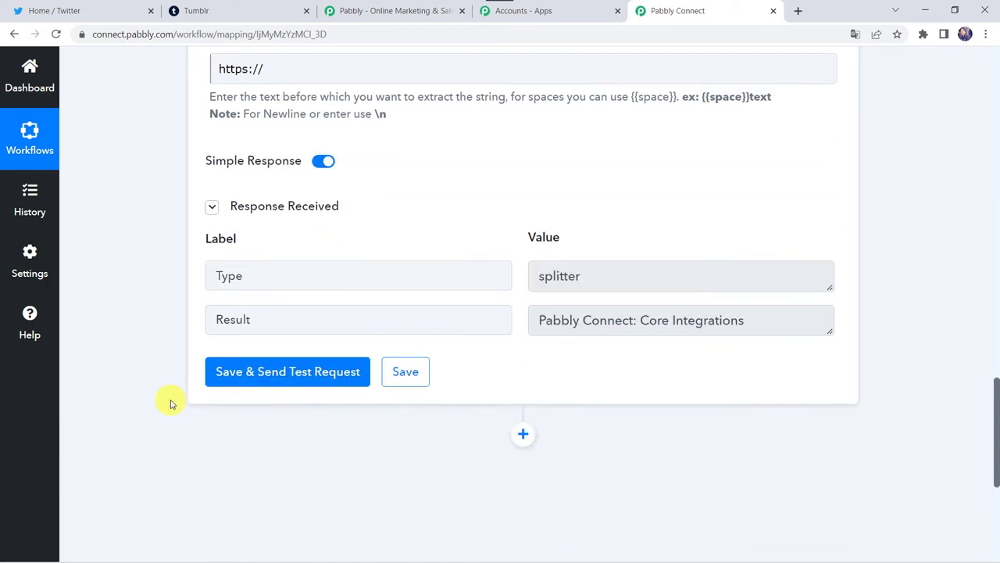
click(522, 278)
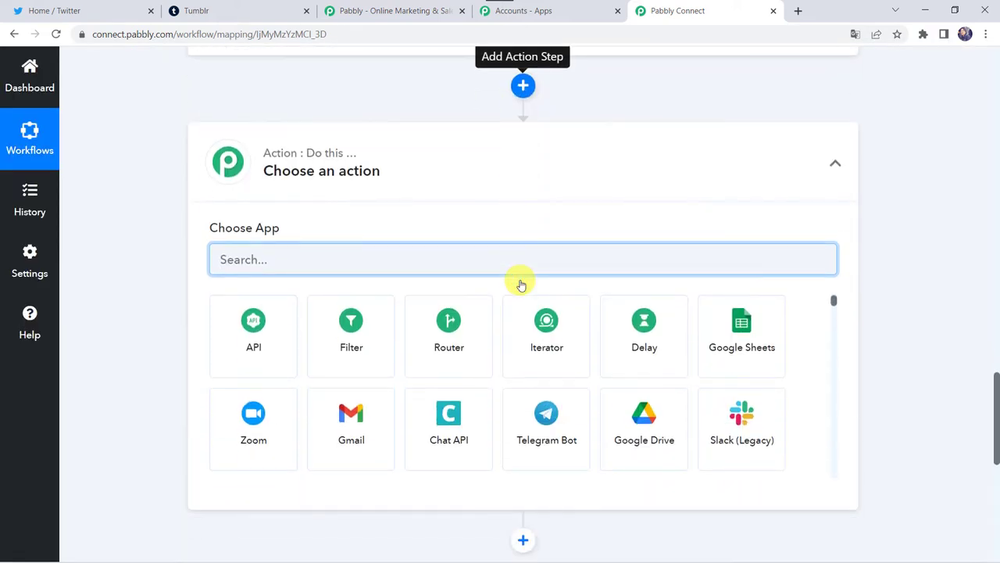
text(tum)
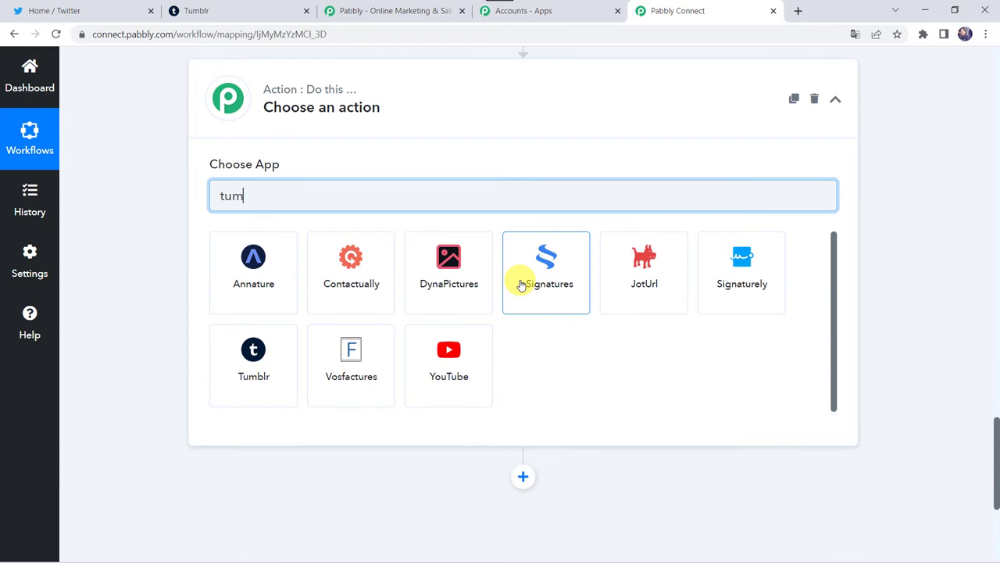
text(b)
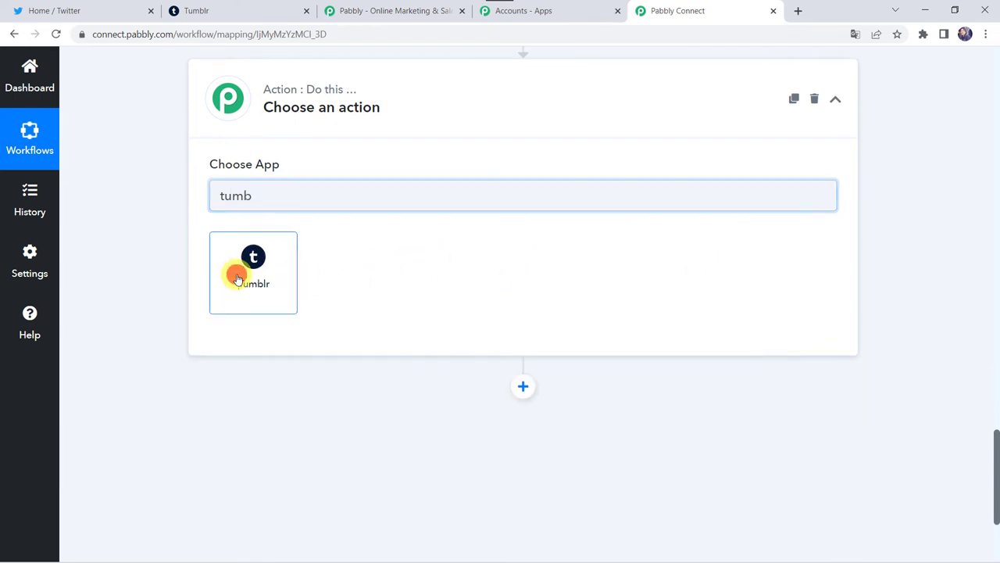
click(237, 278)
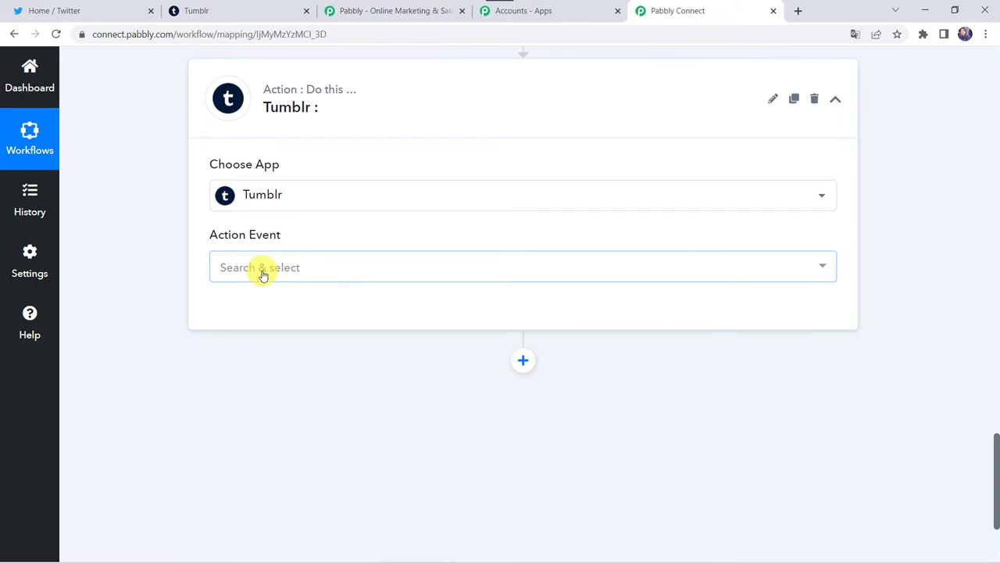
click(261, 268)
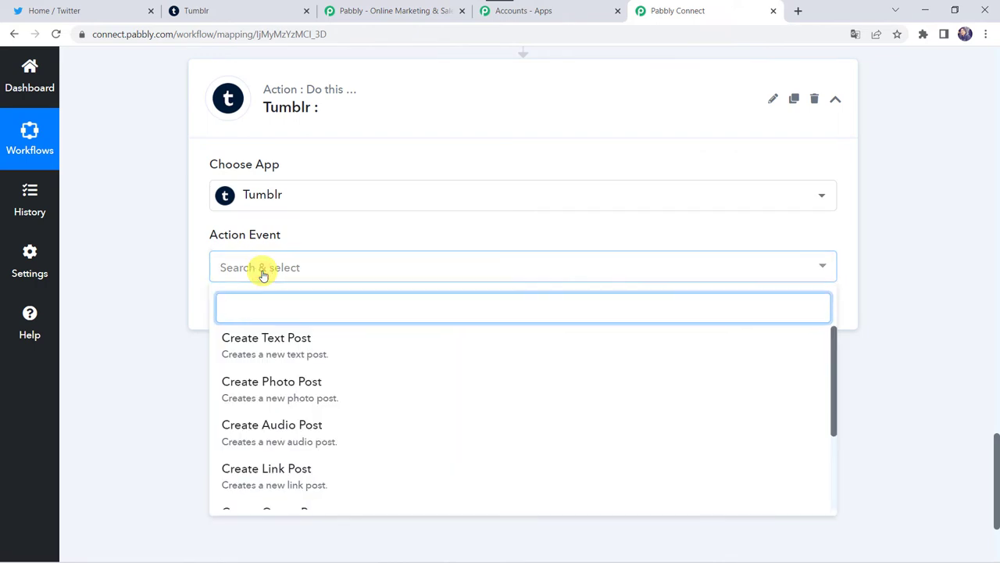
click(319, 389)
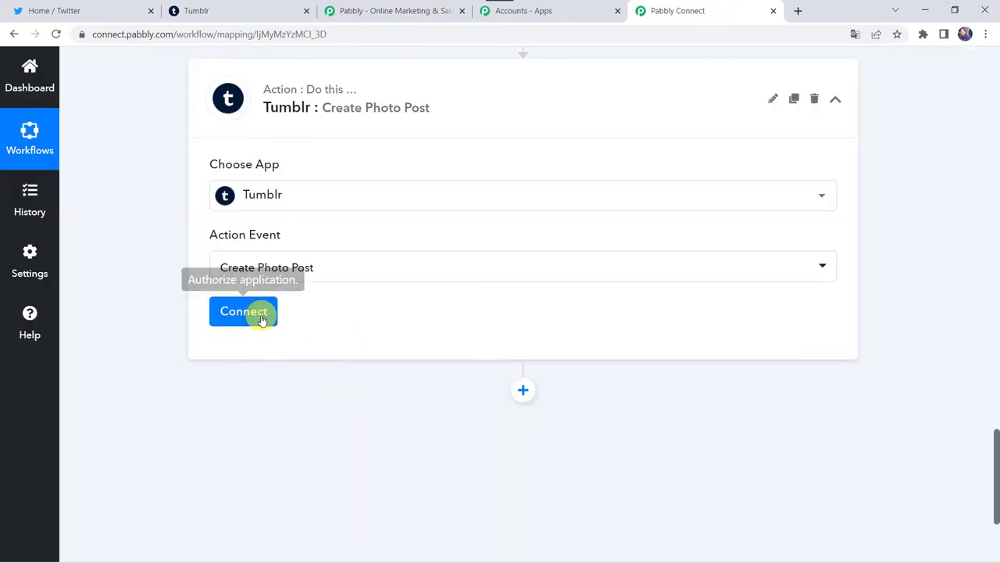
Step: Add a new Tumblr connection to the action and authorize Pabbly Connect to access the Tumblr account
click(261, 316)
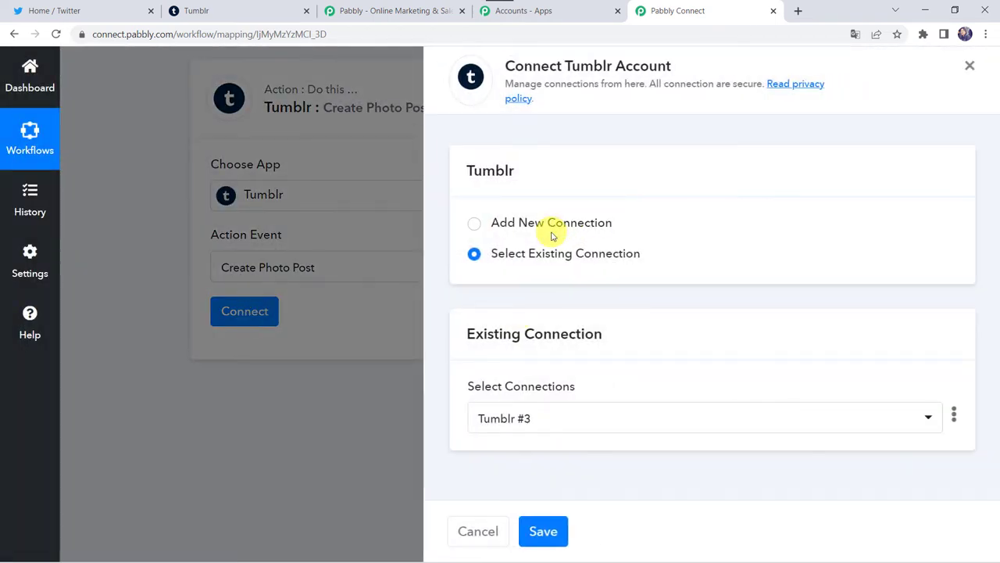
click(552, 228)
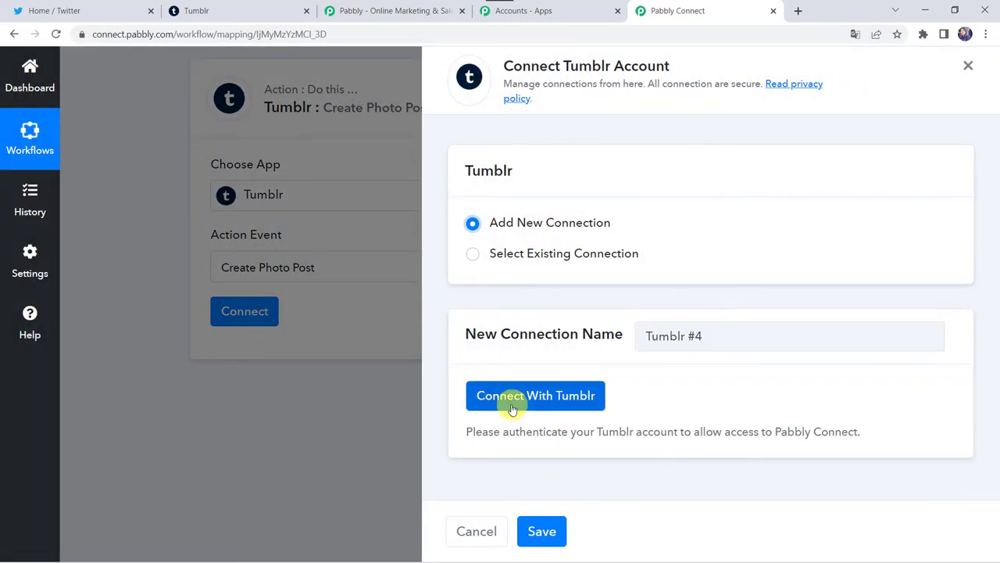
click(580, 400)
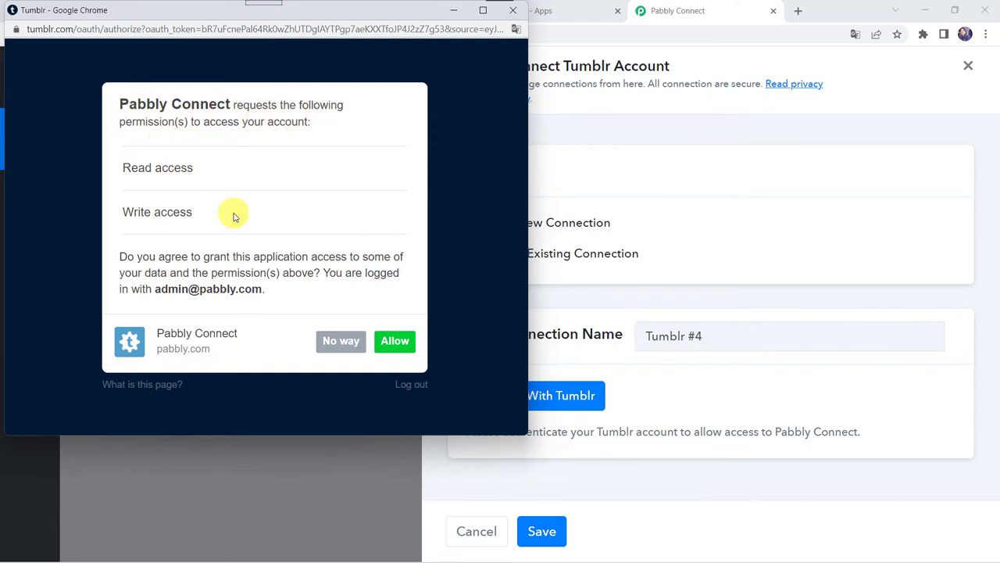
click(393, 344)
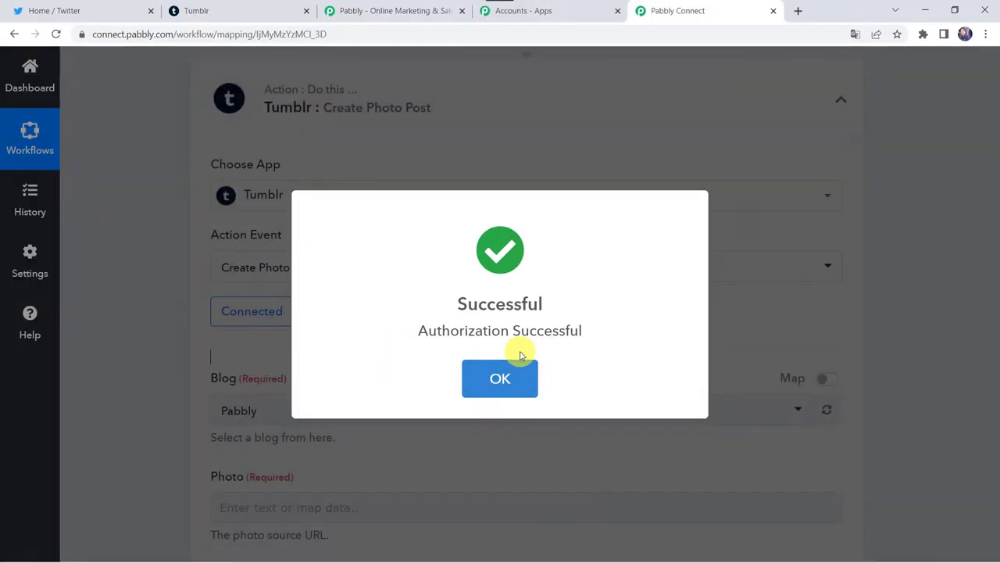
click(520, 358)
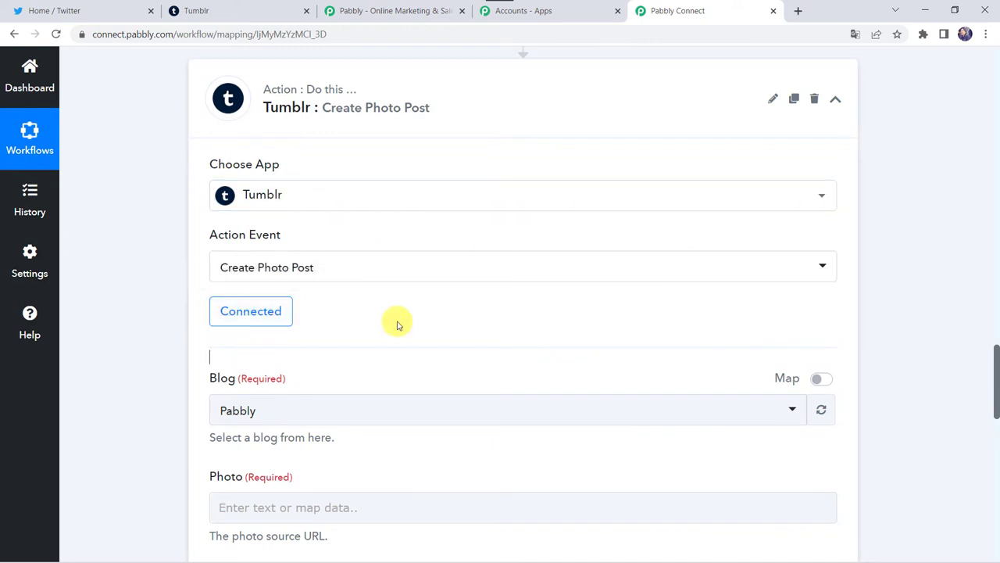
Step: Select Pabbly as the blog for the Tumblr photo post
scroll(397, 323, down, 3)
click(256, 207)
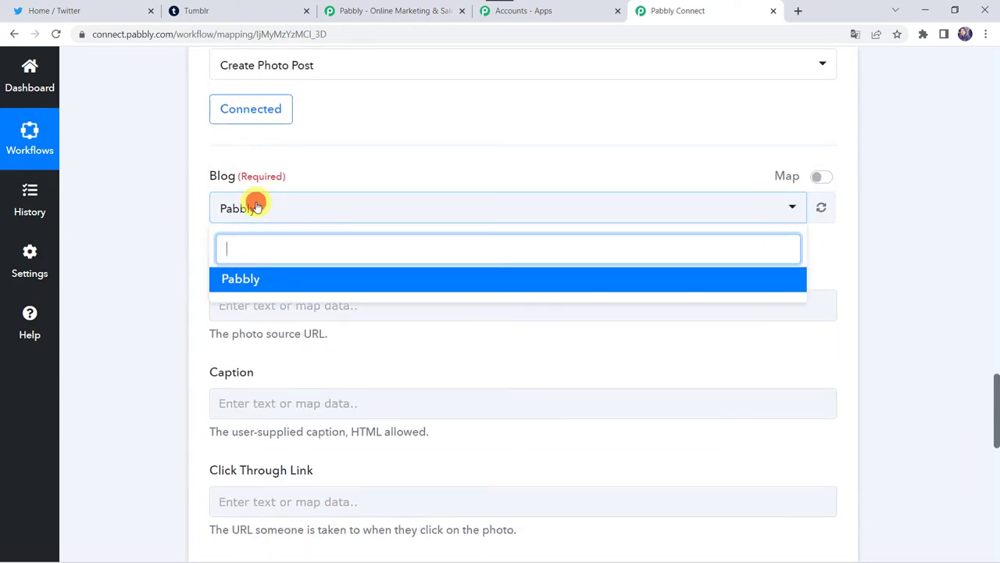
click(243, 279)
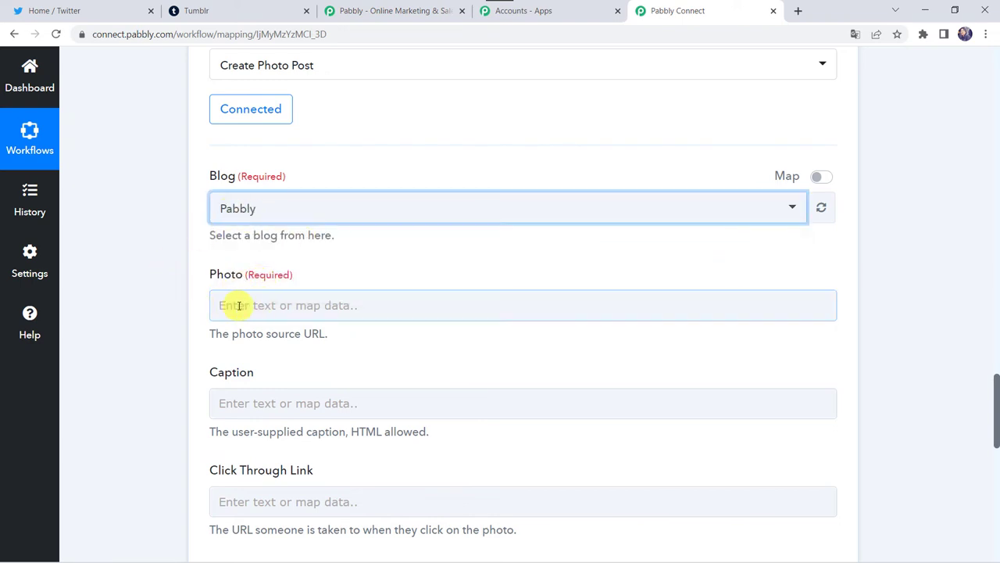
Step: Map the Photo field of the Tumblr action to the Twitter New Tweet value "Entities Media 0 Media Url"
scroll(239, 305, up, 20)
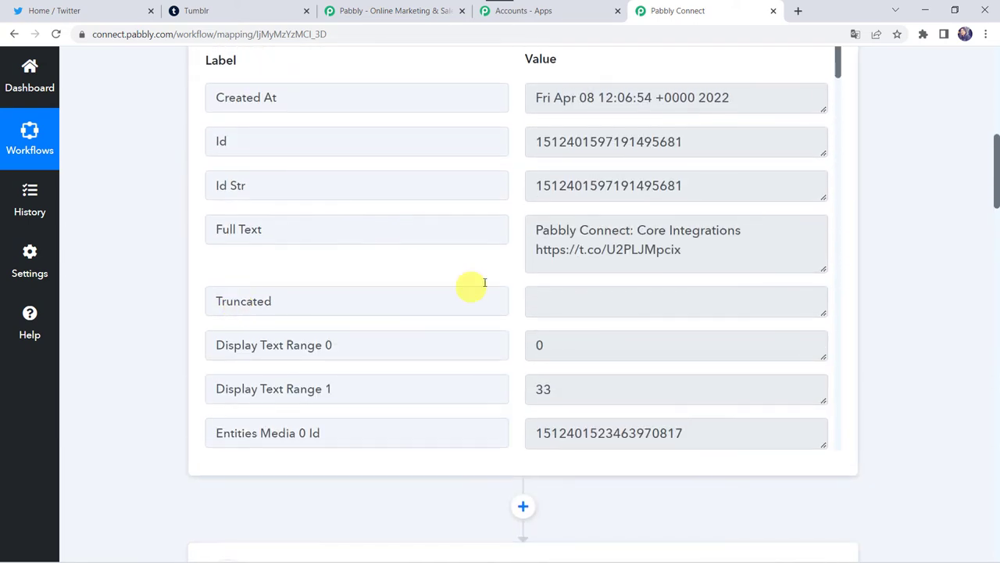
scroll(408, 227, up, 2)
scroll(415, 229, down, 3)
scroll(415, 230, down, 2)
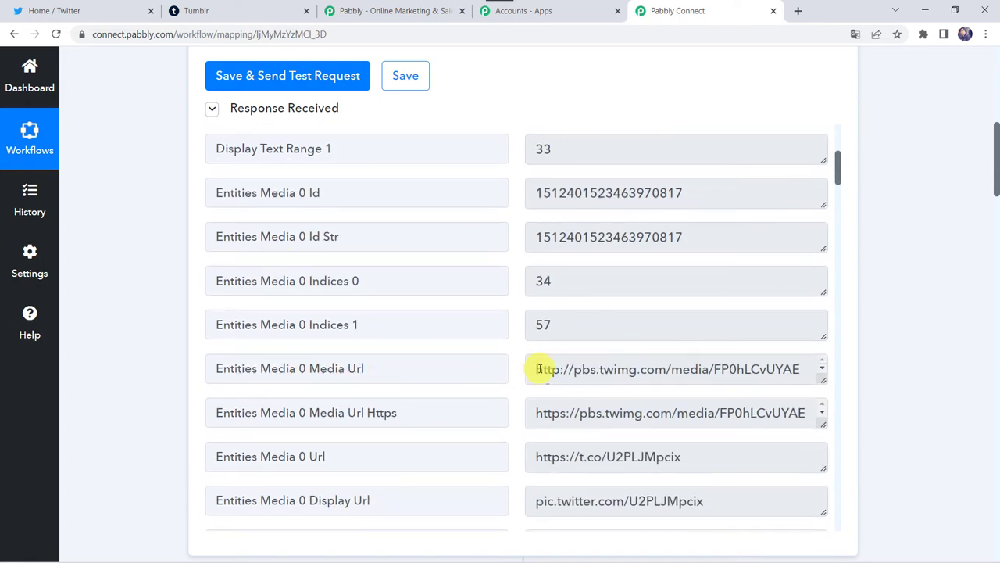
scroll(121, 437, down, 15)
scroll(121, 436, down, 7)
click(262, 254)
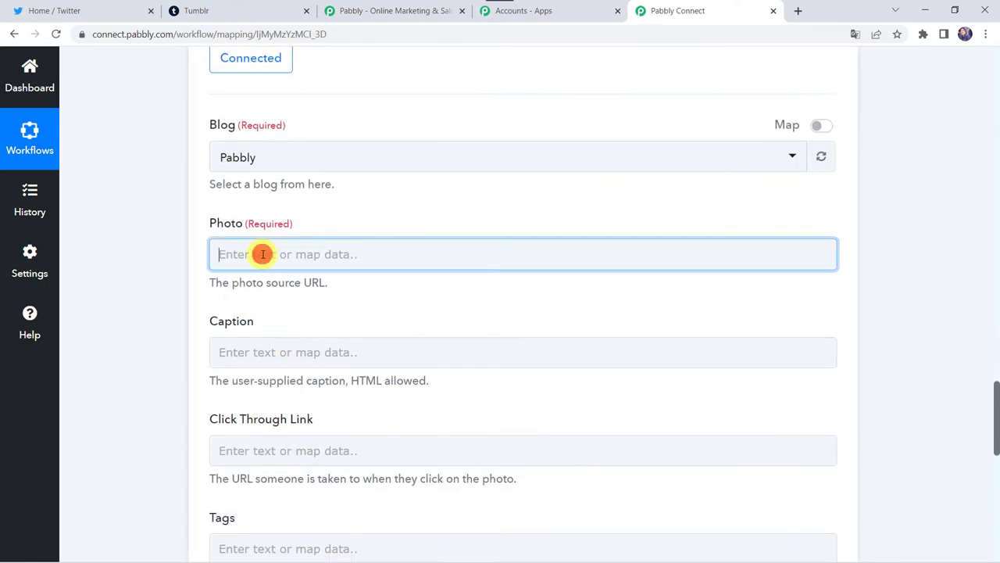
click(296, 371)
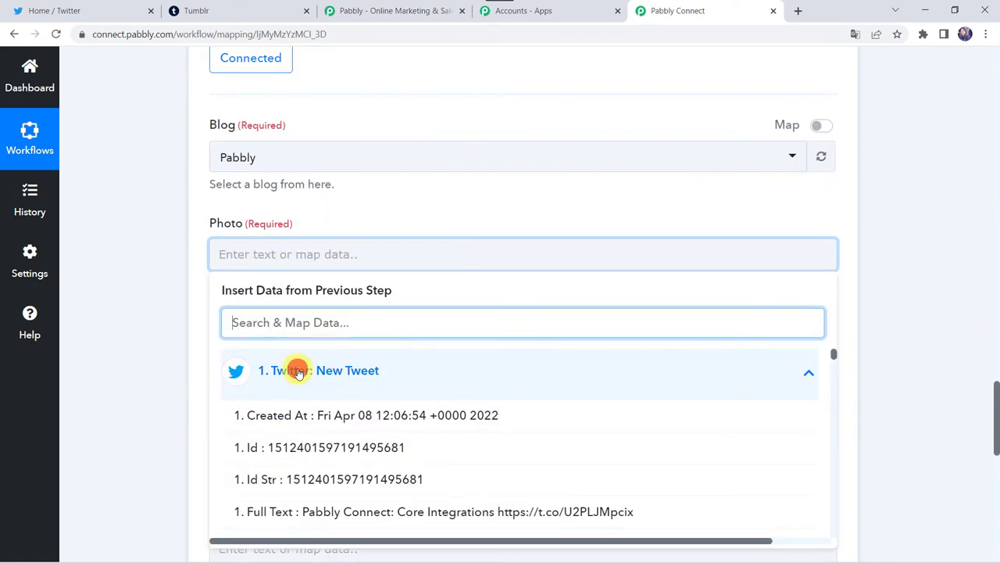
text(u)
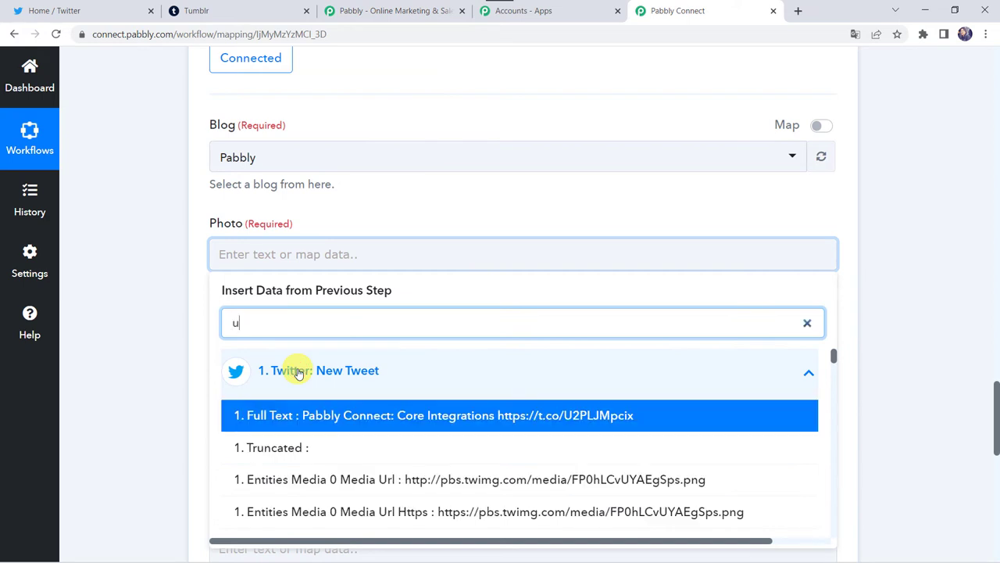
text(rl)
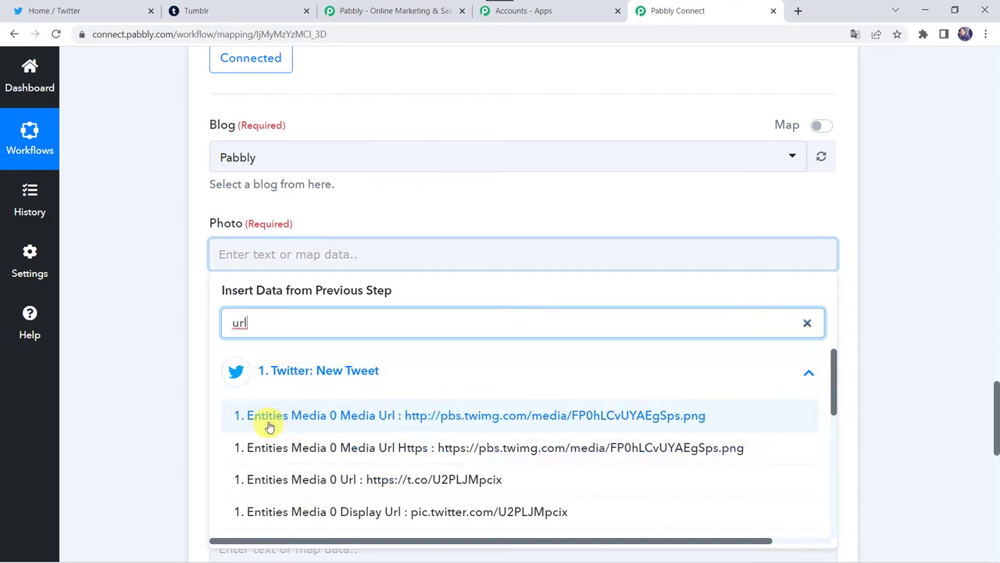
click(410, 417)
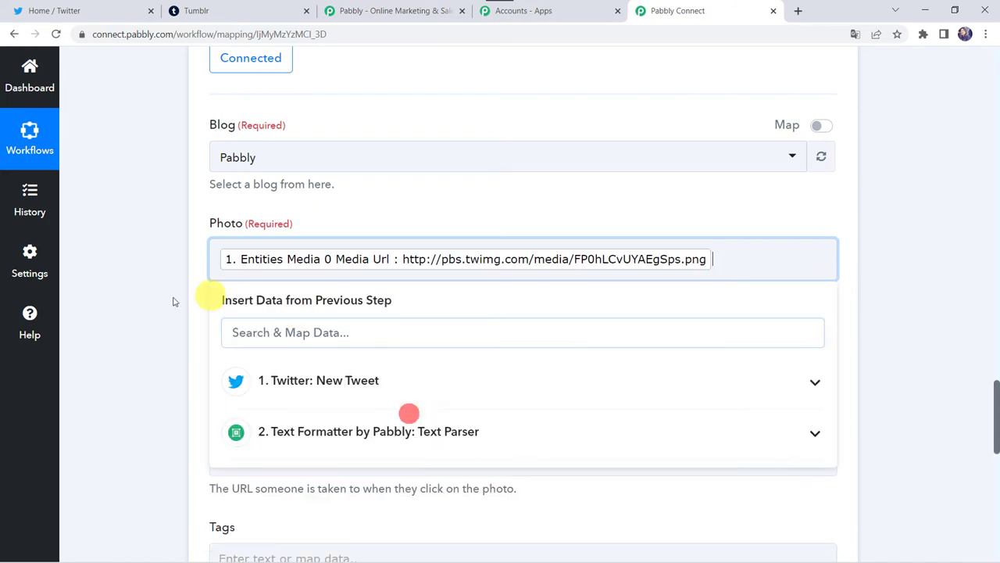
click(146, 308)
Step: Map the Caption field of the Tumblr post to the Result value from the Text Parser step
scroll(145, 308, down, 1)
click(260, 263)
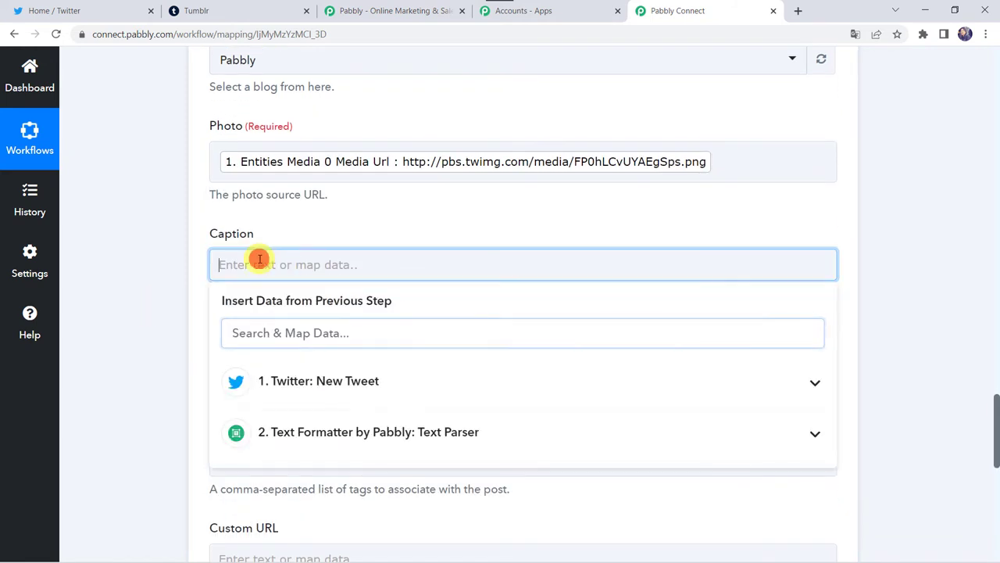
click(313, 445)
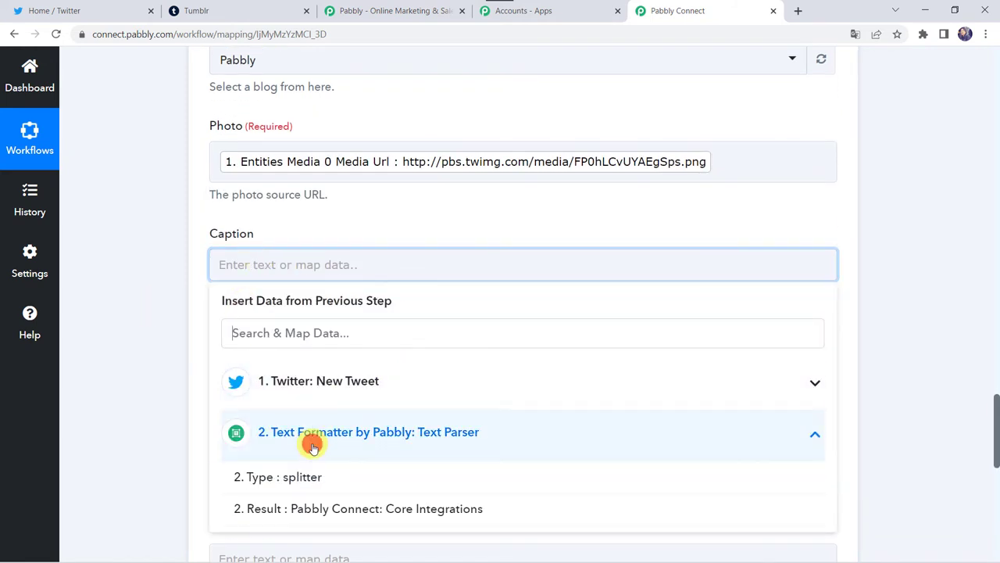
click(297, 507)
click(182, 426)
Step: Set the post's State to Published, save the Tumblr action with a test request and review the response
scroll(182, 426, down, 5)
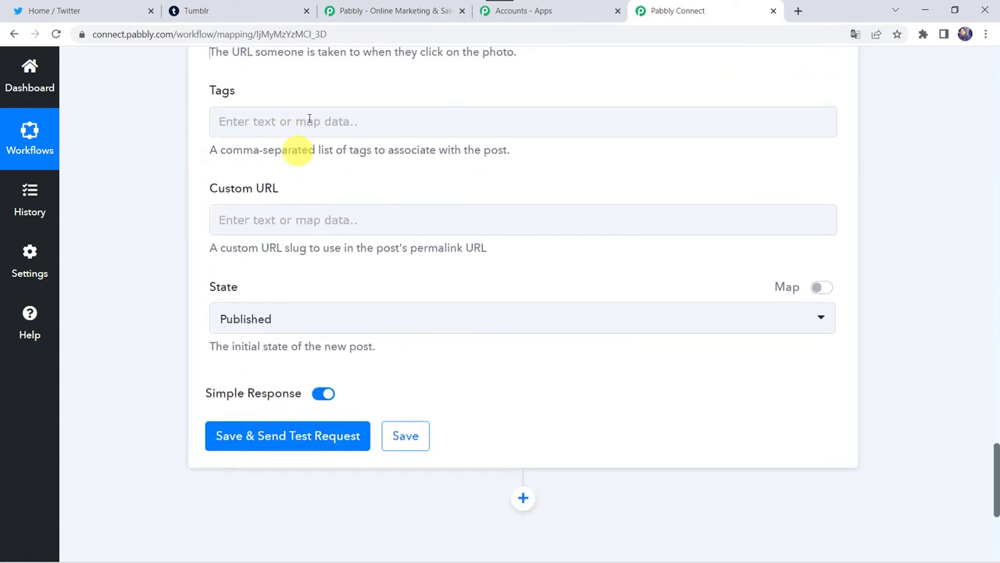
click(251, 320)
click(270, 388)
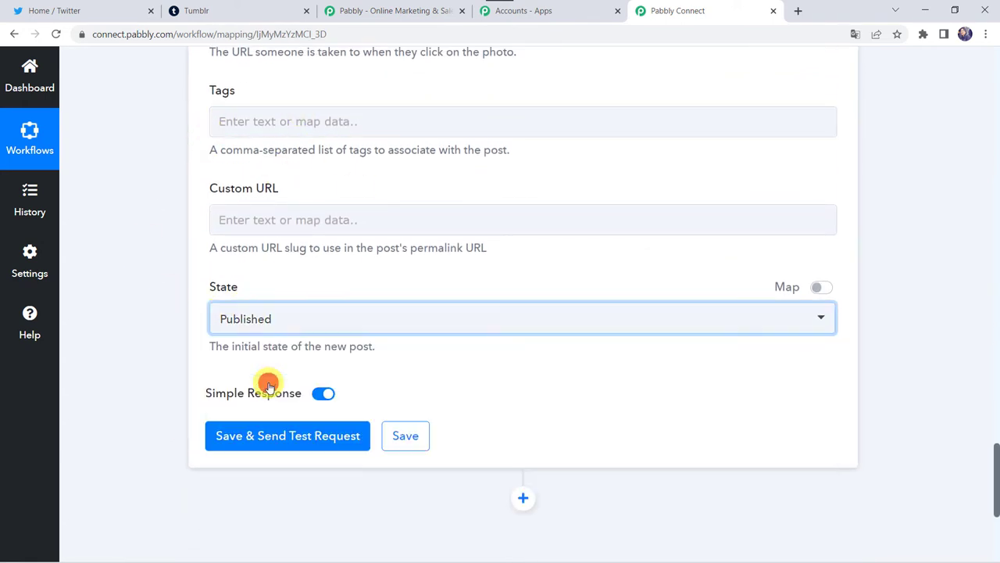
click(285, 442)
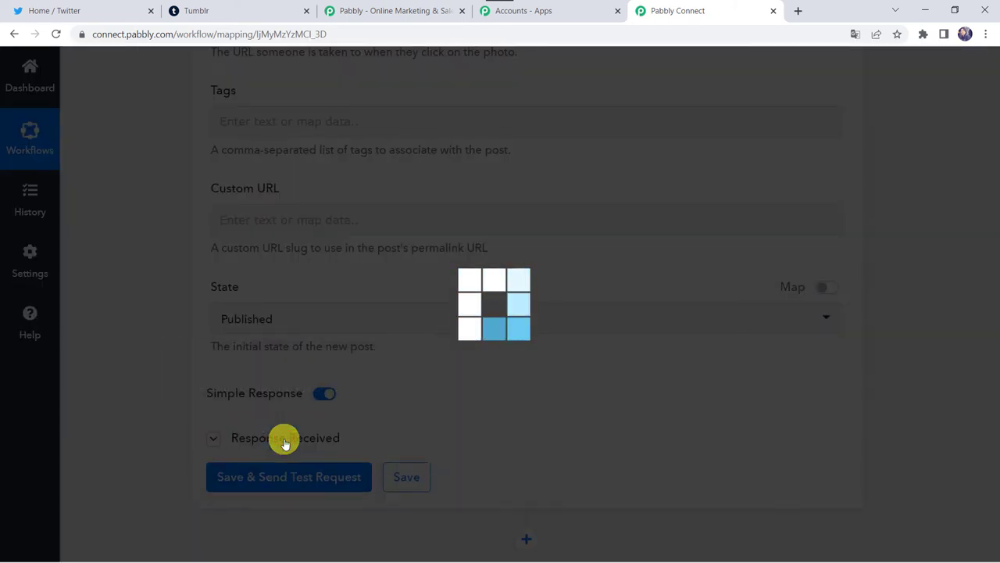
scroll(134, 400, down, 2)
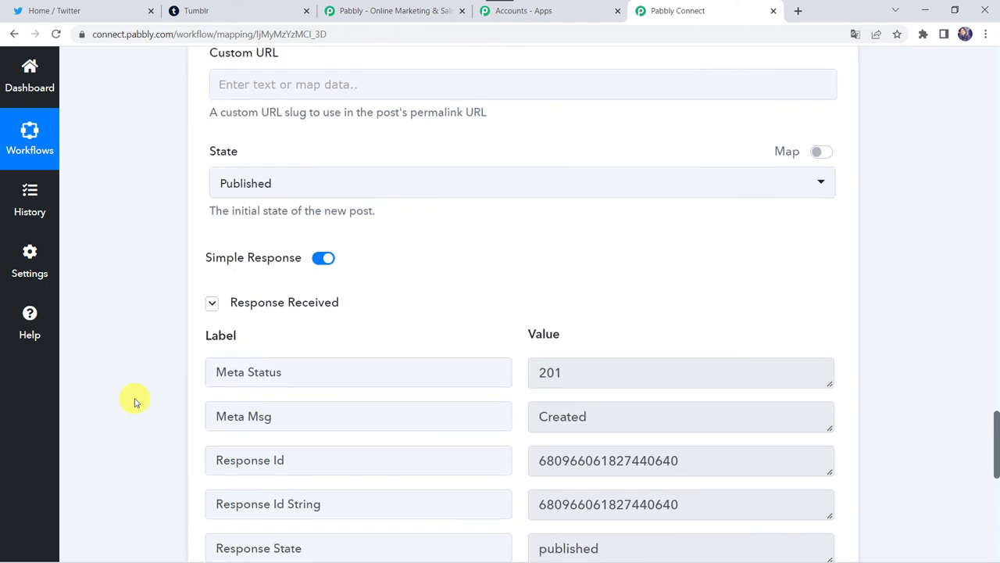
scroll(135, 400, down, 2)
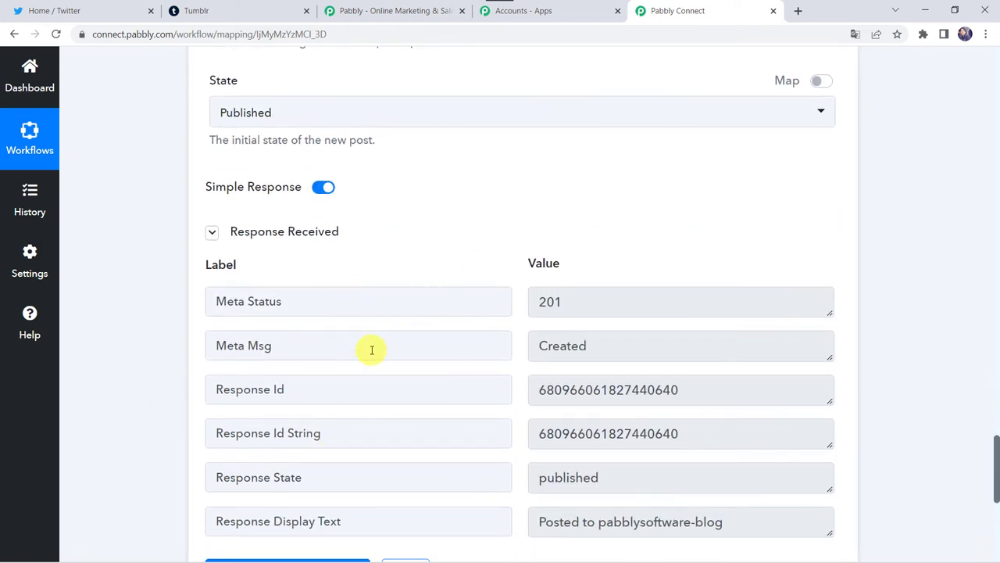
Step: Switch to Tumblr, reload the dashboard and examine the newest post's image and caption
click(228, 16)
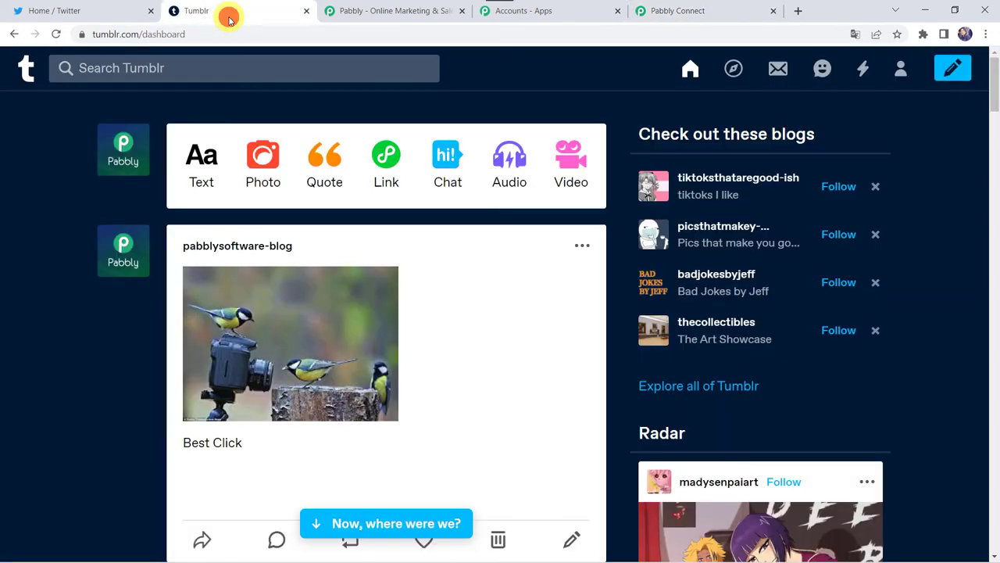
click(54, 35)
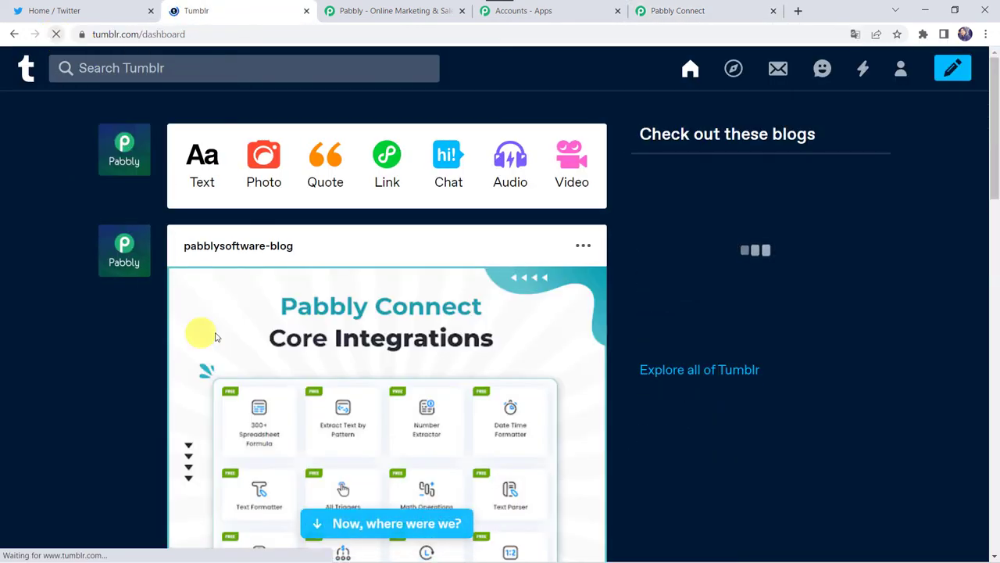
scroll(215, 245, down, 1)
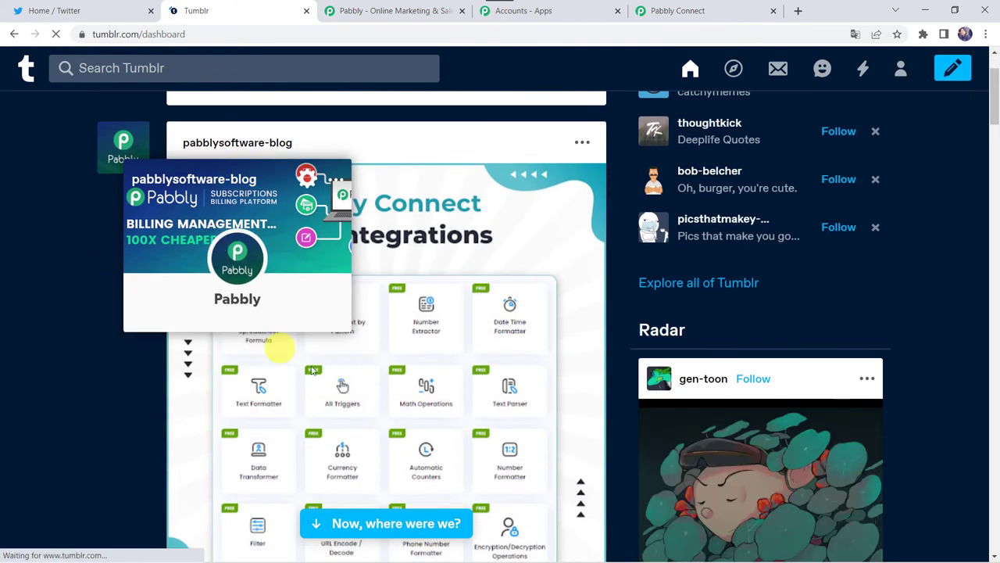
scroll(419, 257, down, 2)
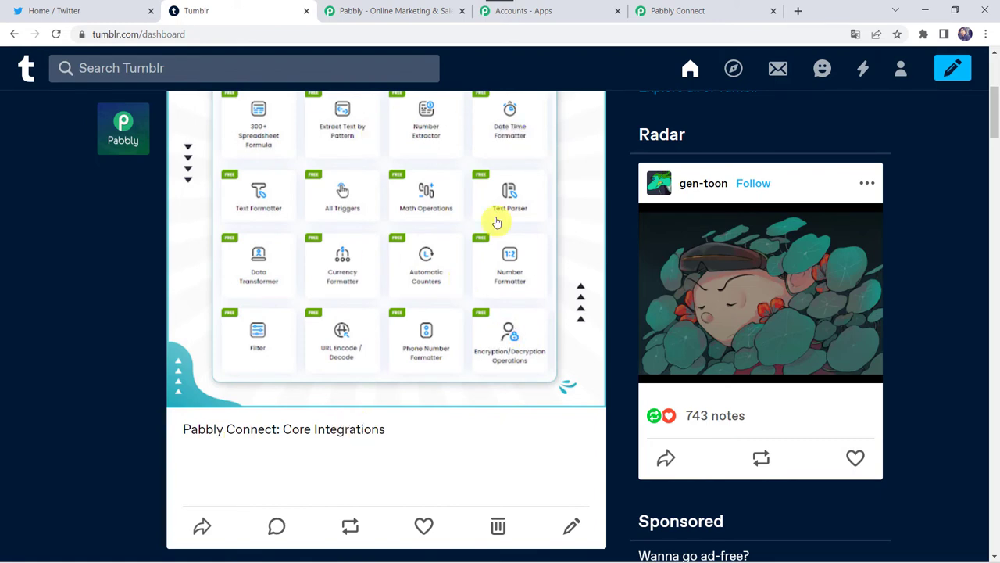
scroll(413, 208, up, 3)
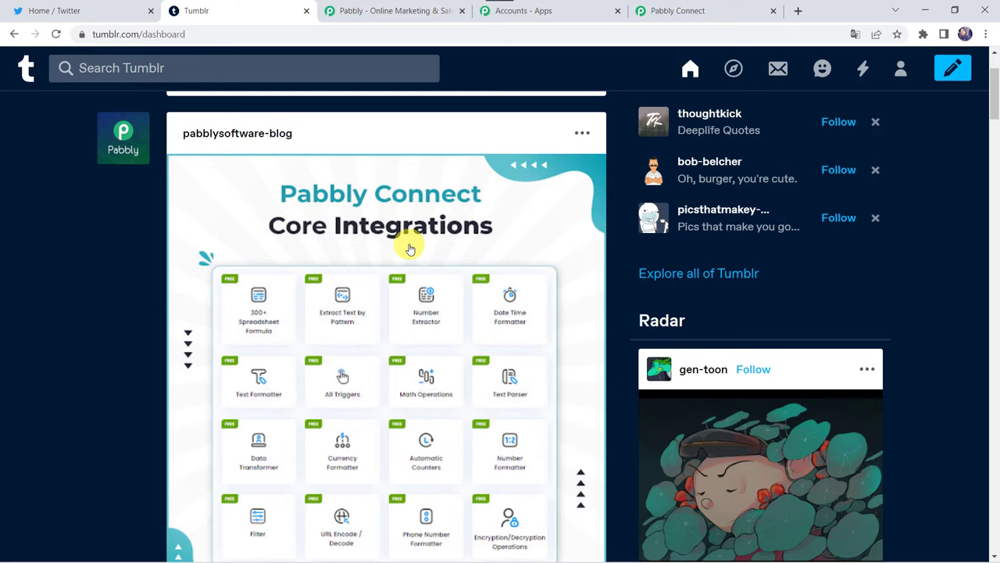
Step: Return to Pabbly Connect and save the Tumblr action step
click(731, 18)
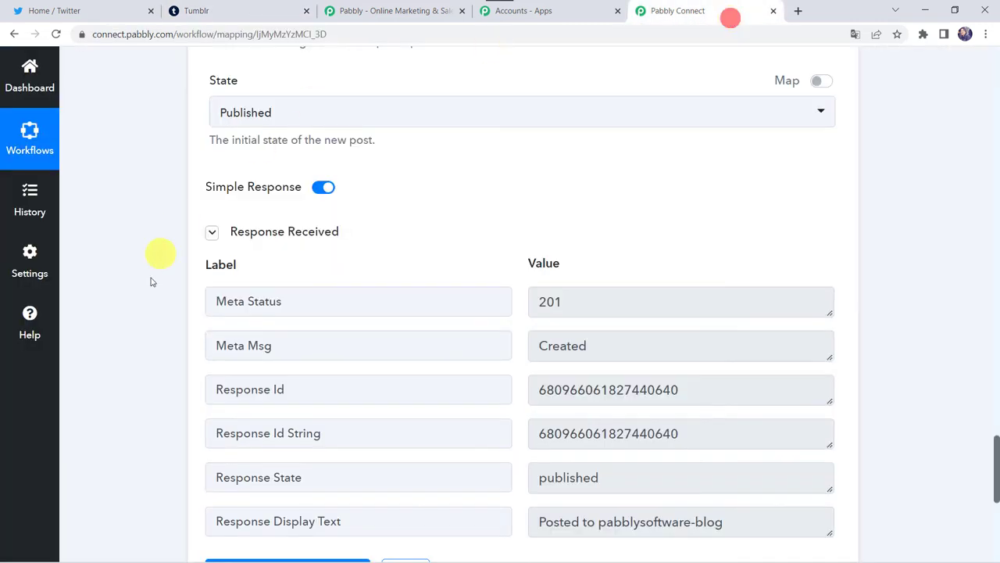
scroll(145, 328, down, 5)
click(399, 291)
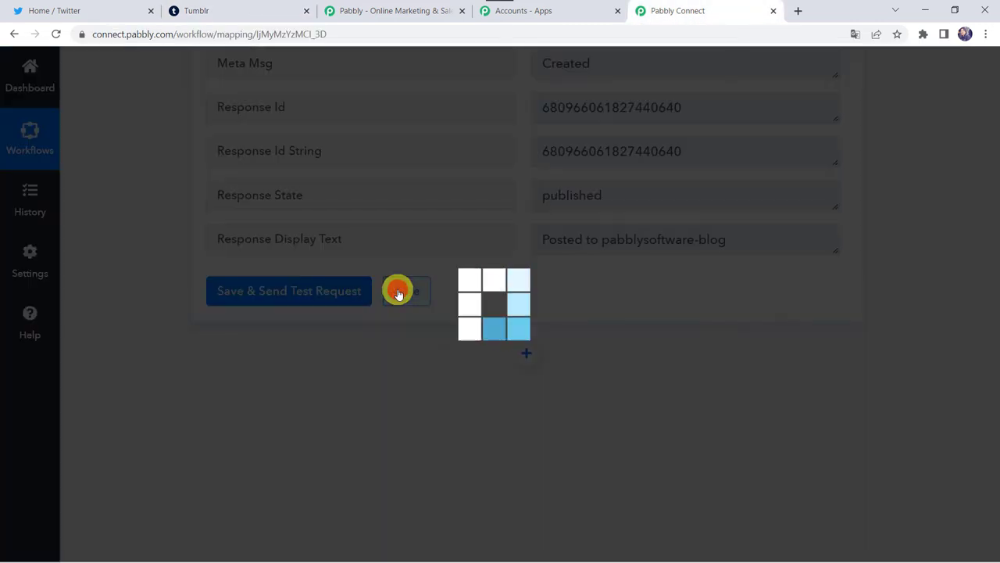
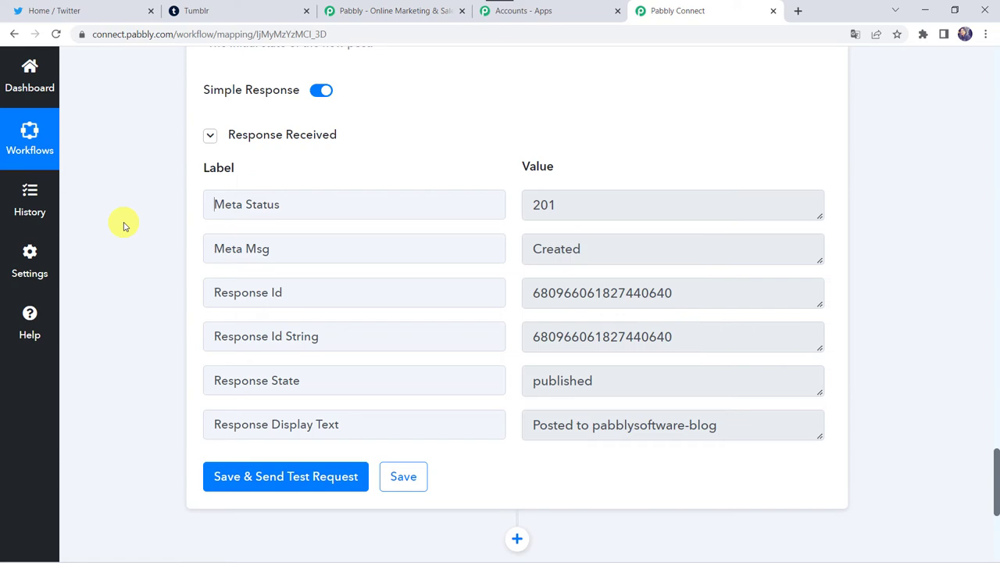
Step: Switch to Twitter and start a new tweet with the image "New Use Cases for Pabbly Connect.png" attached
click(92, 7)
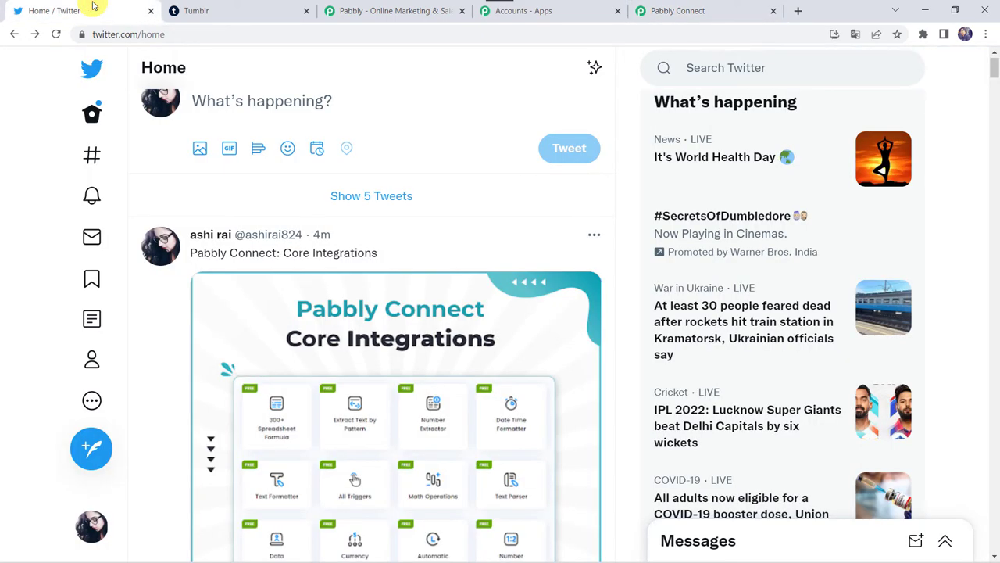
click(90, 461)
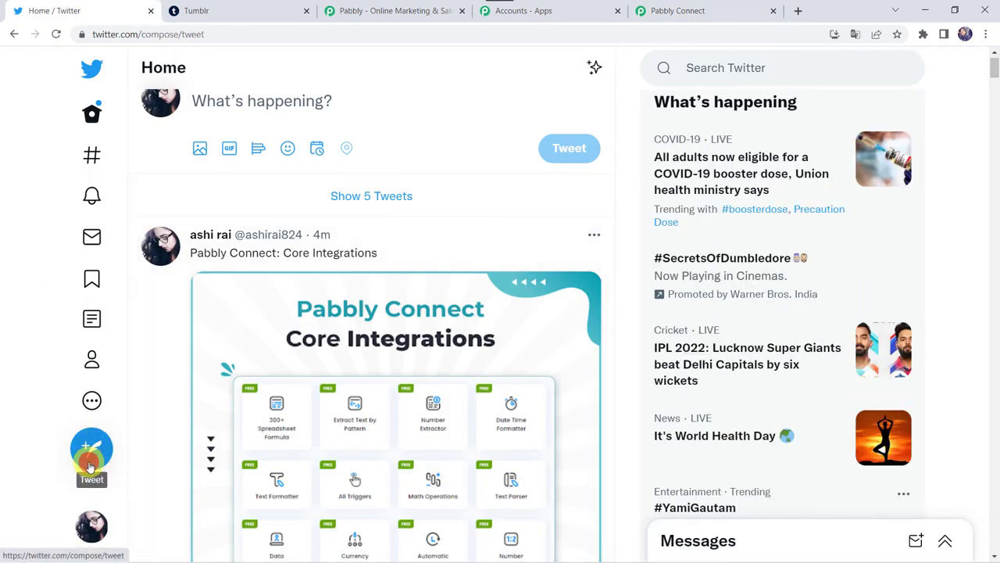
click(324, 278)
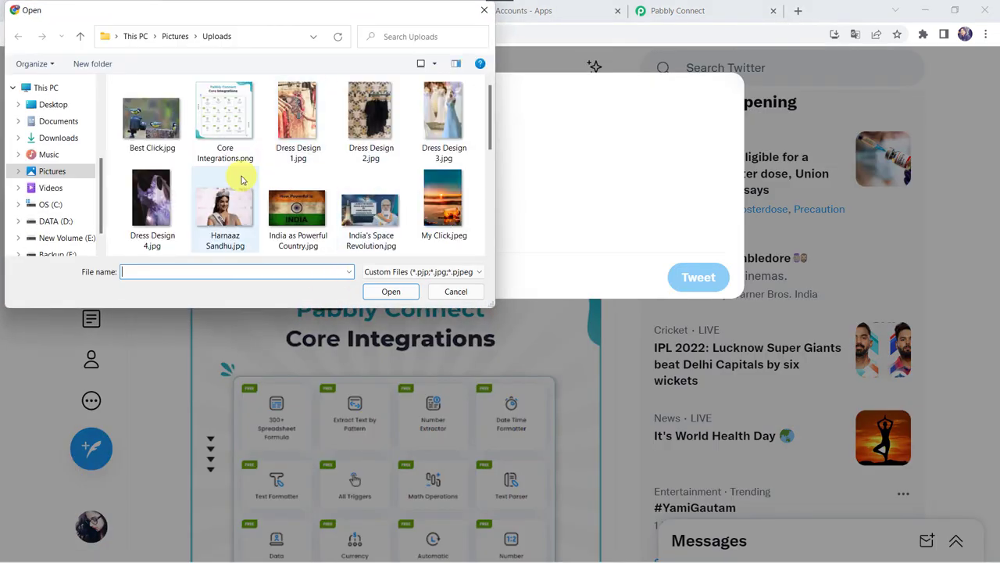
scroll(239, 176, down, 3)
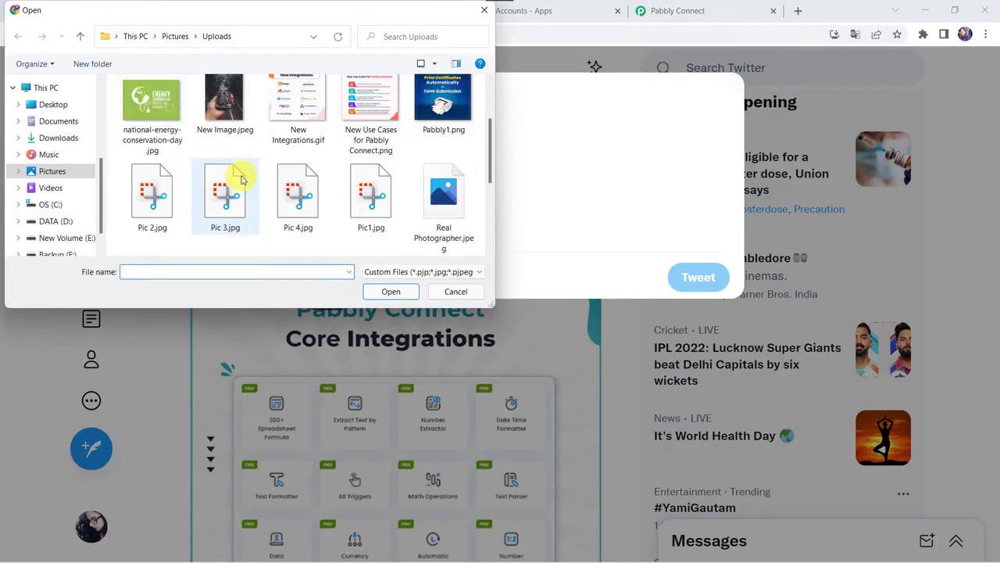
double_click(380, 138)
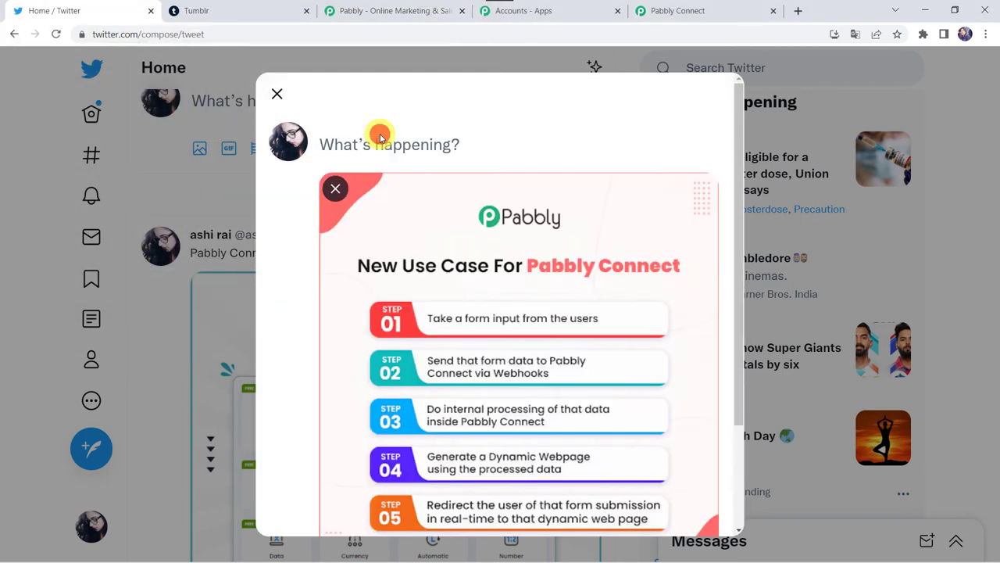
Step: Enter "New Use Cases for Pabbly Connect" as the tweet's text, publish it and view the tweet in the timeline
click(381, 135)
text(New Use Cases for Pabbly Connec)
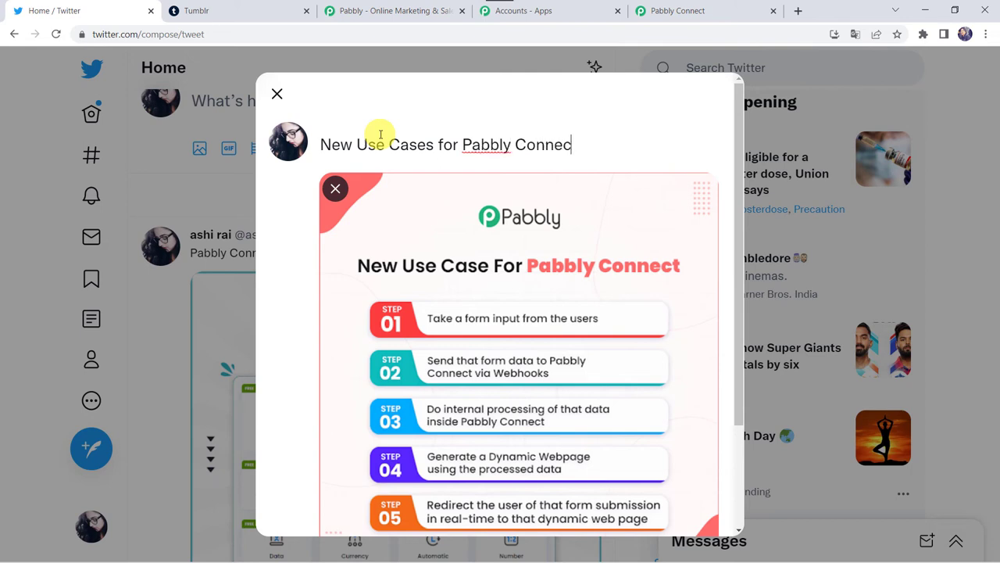
scroll(380, 133, down, 1)
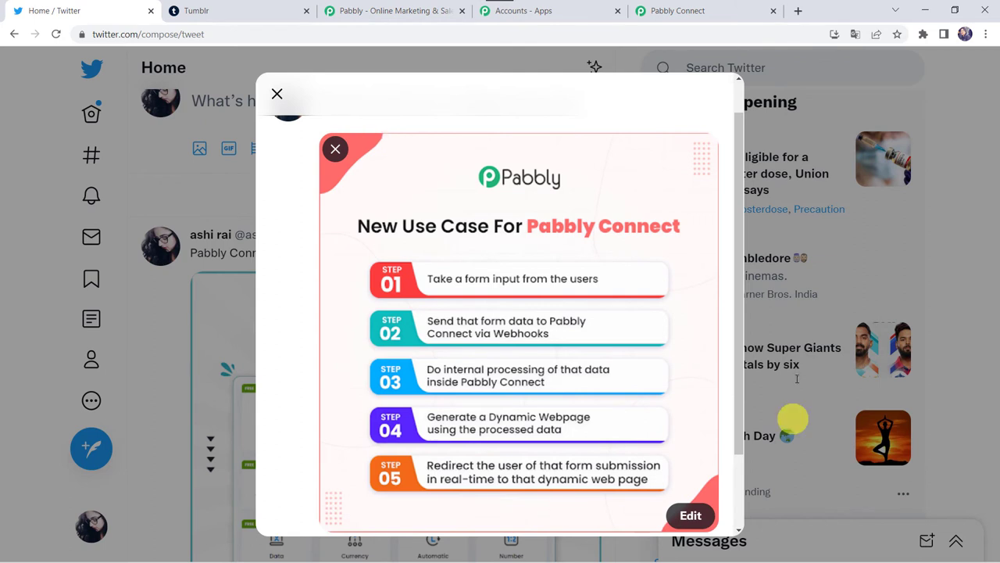
click(738, 378)
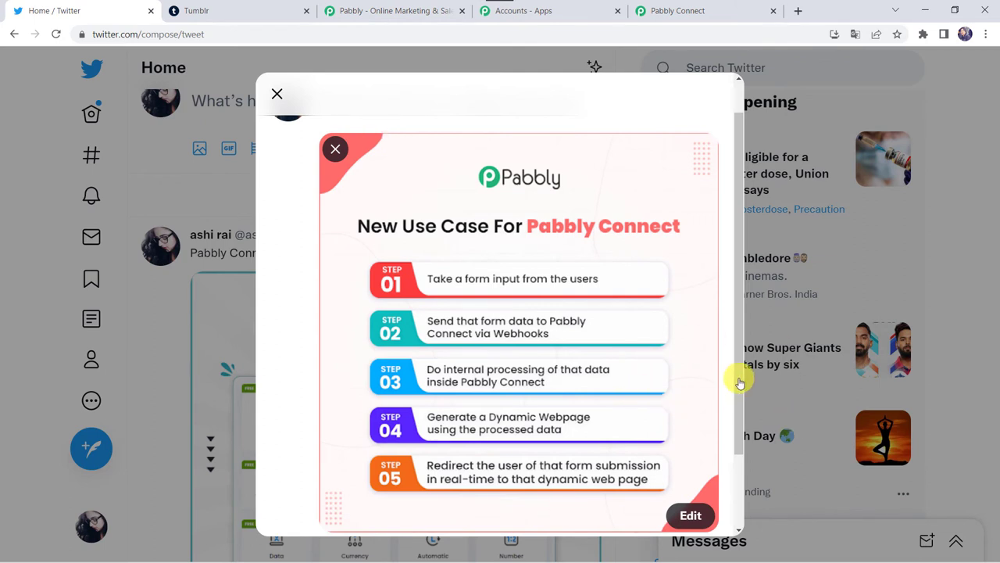
scroll(522, 434, down, 1)
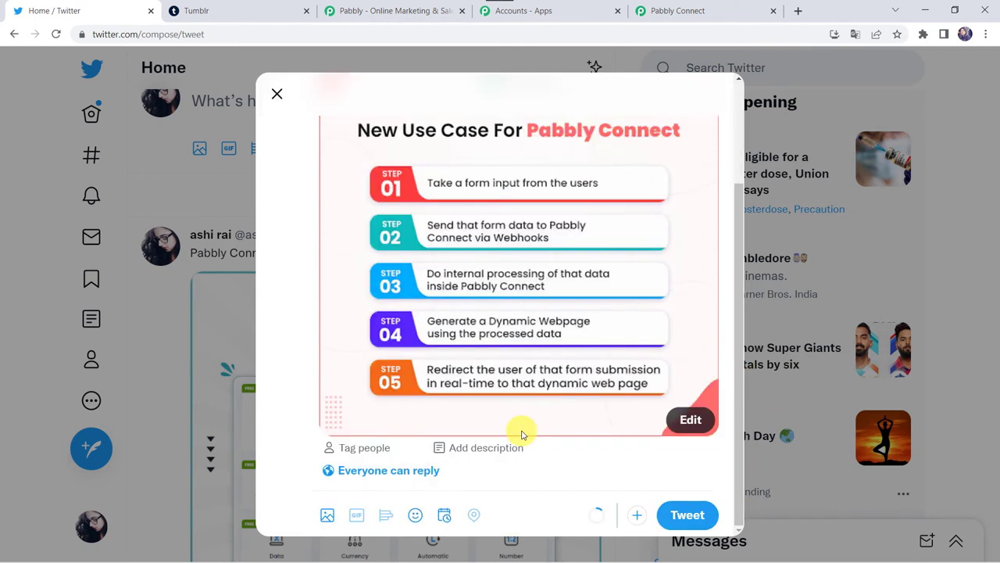
click(680, 514)
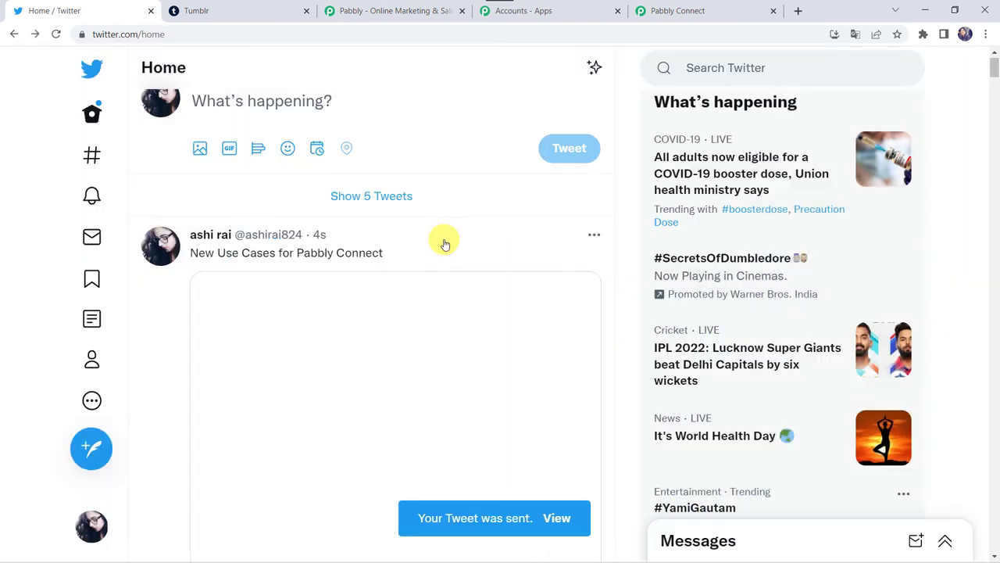
scroll(444, 244, down, 2)
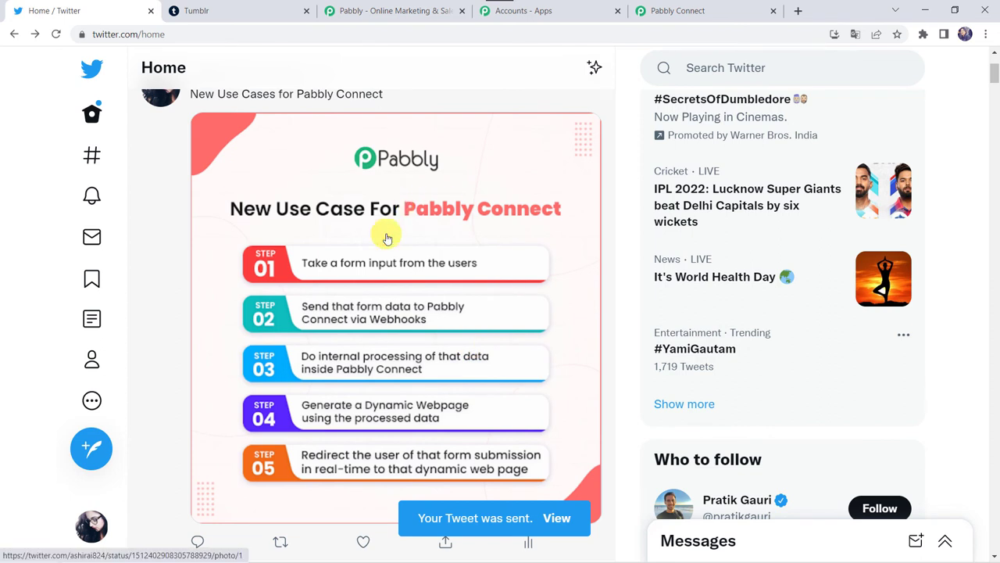
Step: Switch to Tumblr, reload the dashboard until the new tweet's post loads, and check its image and caption
click(197, 9)
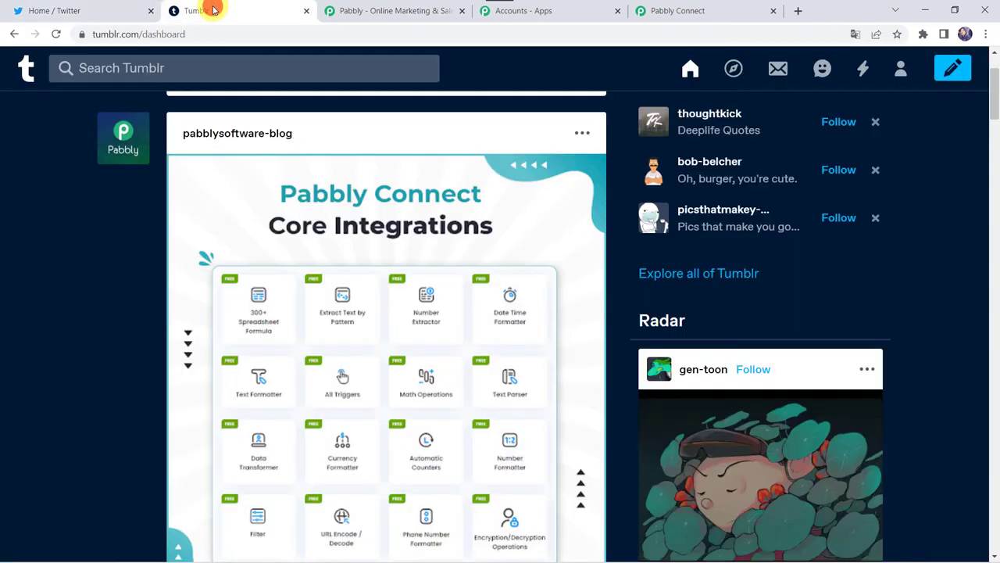
click(57, 34)
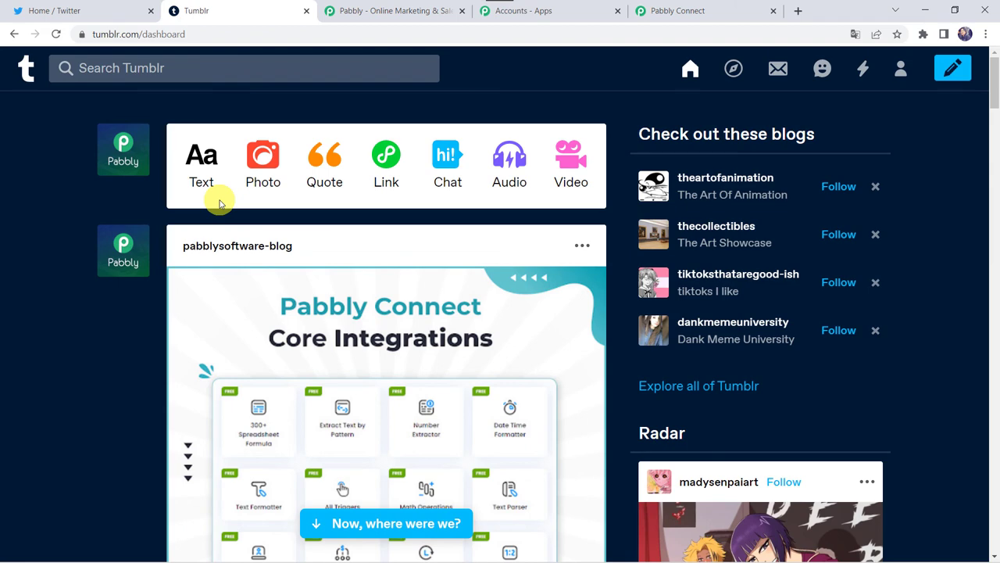
click(56, 34)
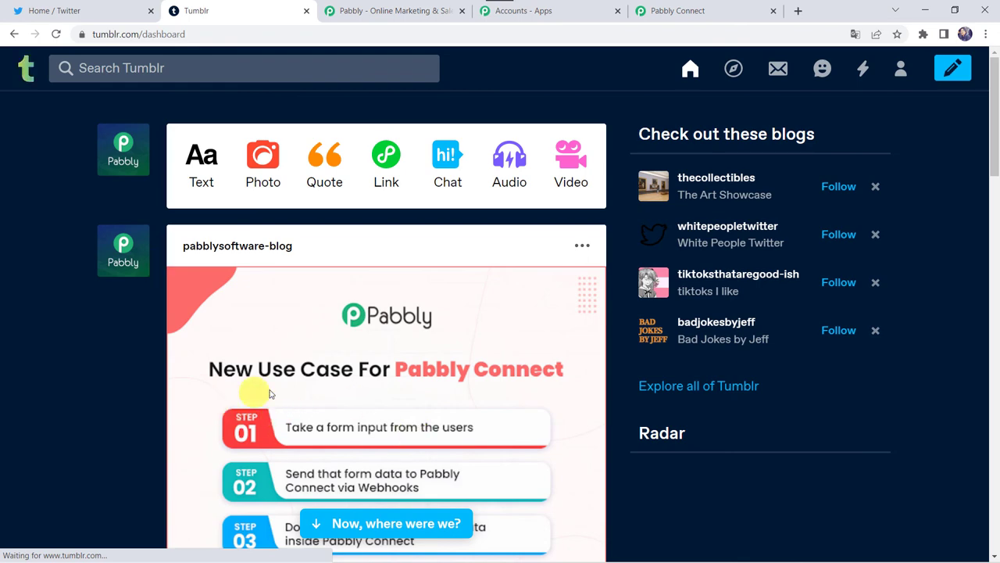
scroll(174, 395, down, 4)
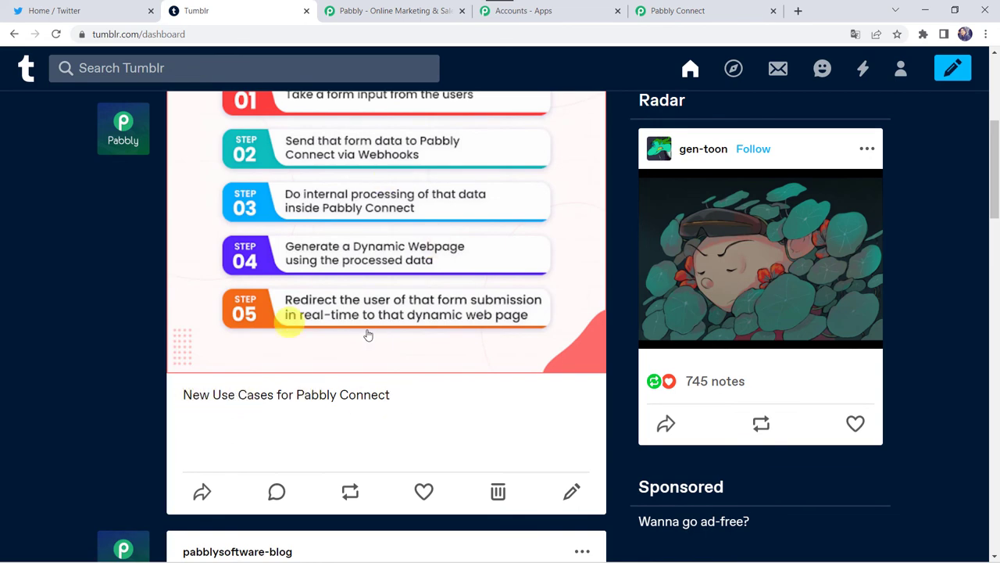
scroll(294, 234, up, 4)
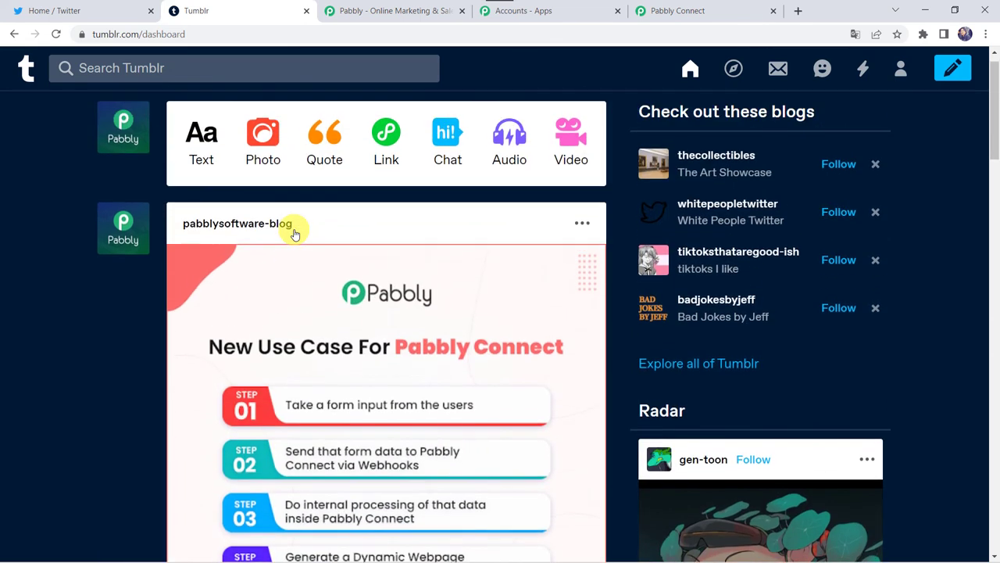
Step: Return to the Pabbly Connect workflow, collapse the Tumblr, Text Formatter and Twitter steps, and review the complete workflow sequence
click(692, 10)
scroll(565, 124, up, 6)
scroll(565, 123, up, 8)
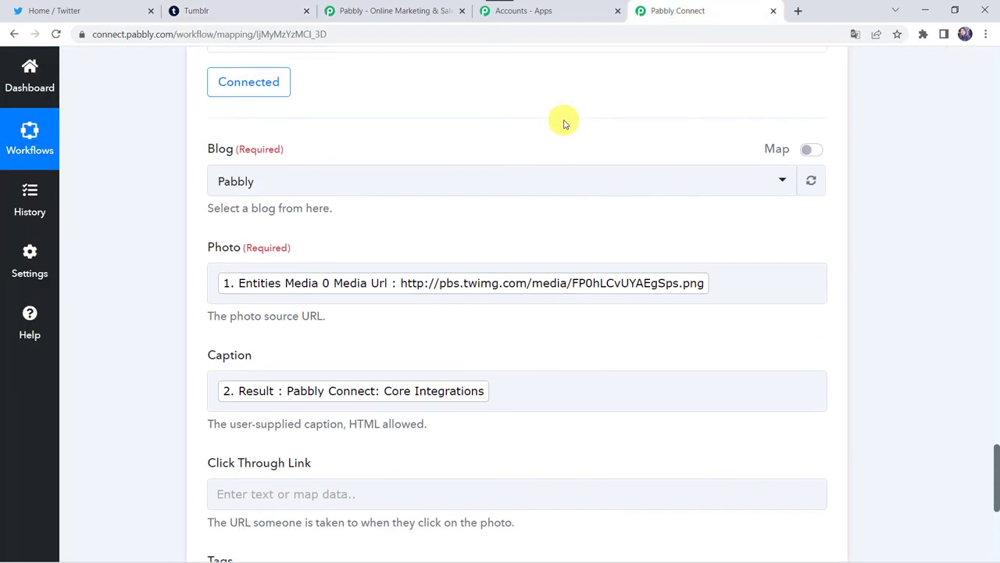
click(536, 147)
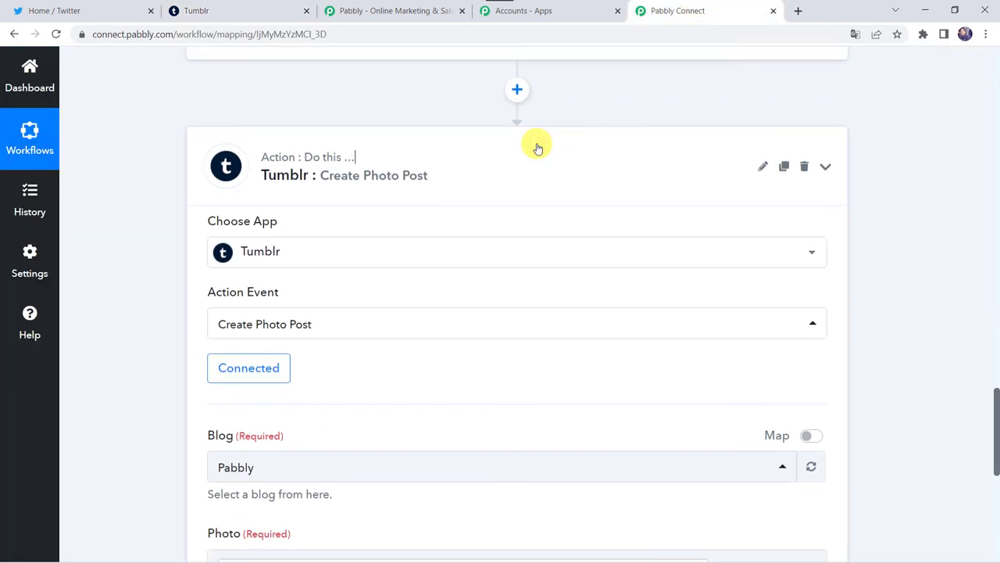
scroll(538, 147, up, 12)
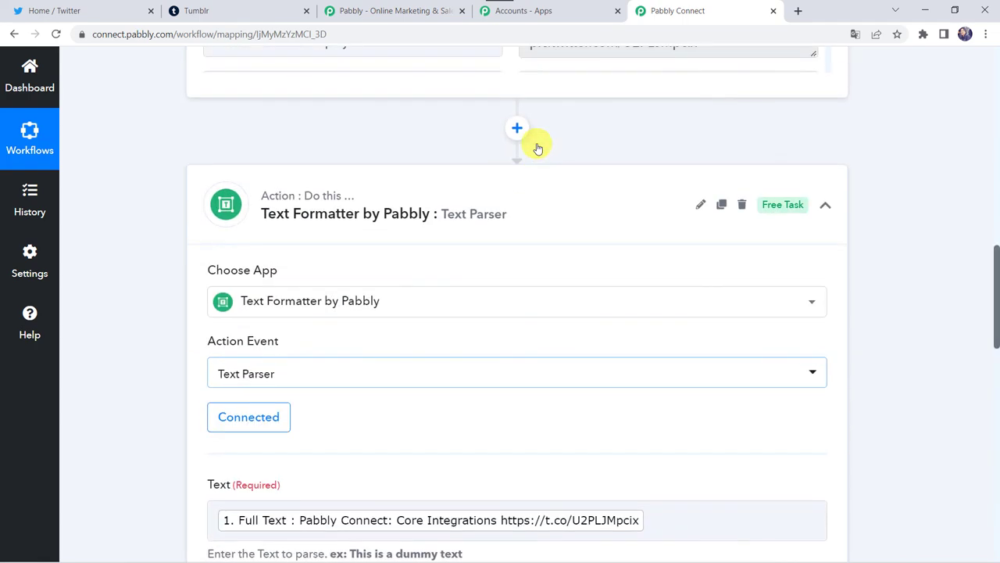
click(494, 214)
scroll(494, 217, up, 10)
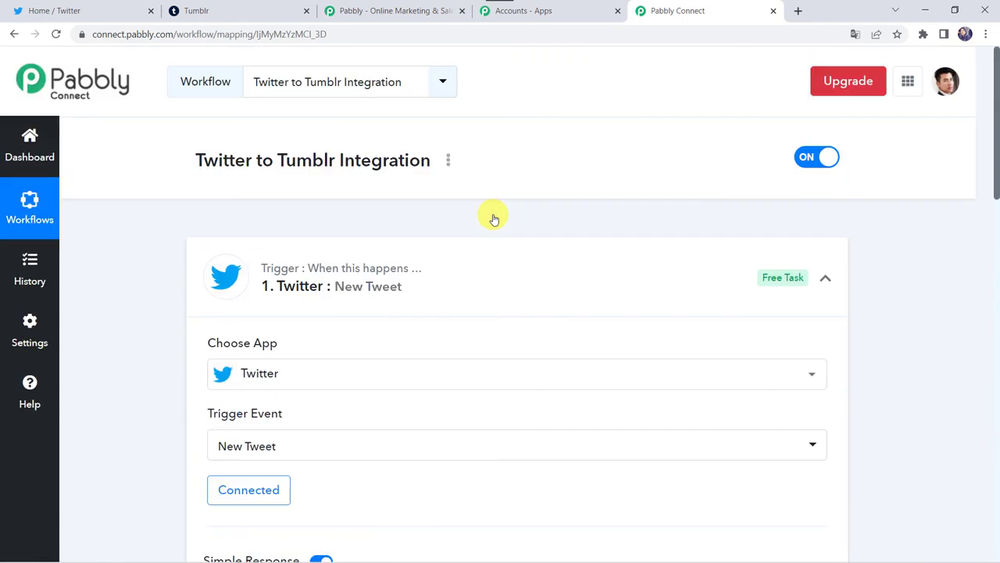
click(527, 281)
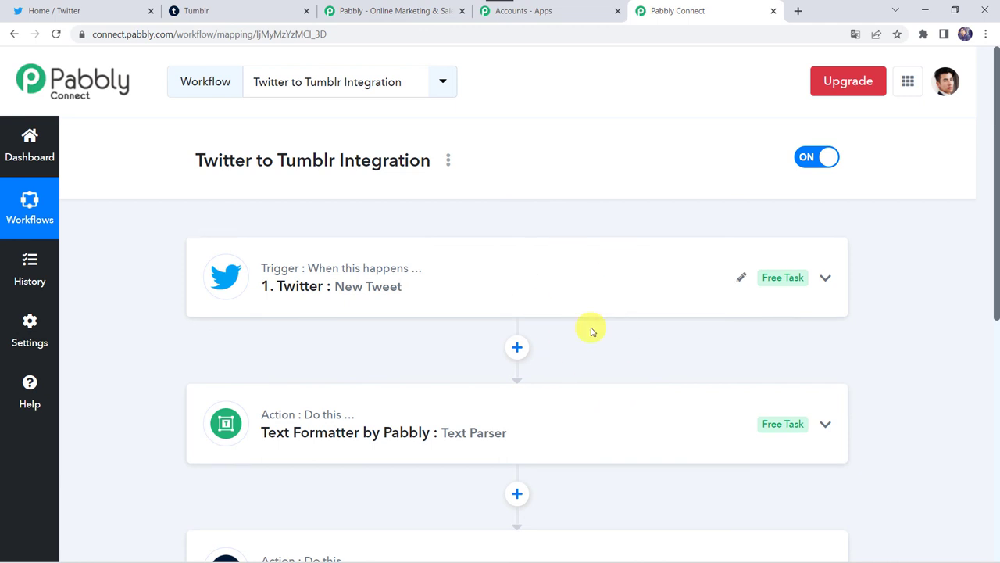
scroll(592, 331, down, 1)
scroll(592, 331, down, 2)
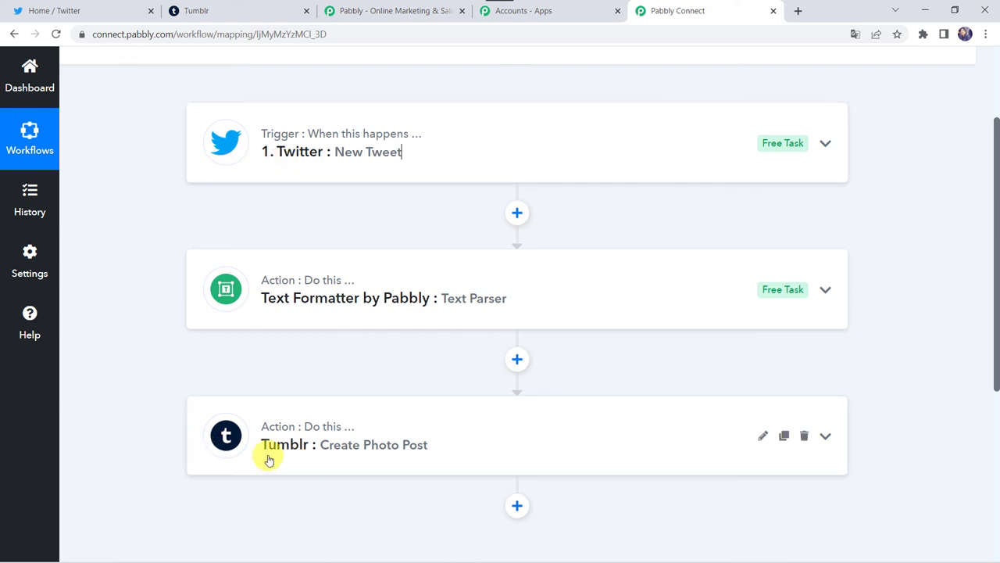
scroll(269, 460, up, 2)
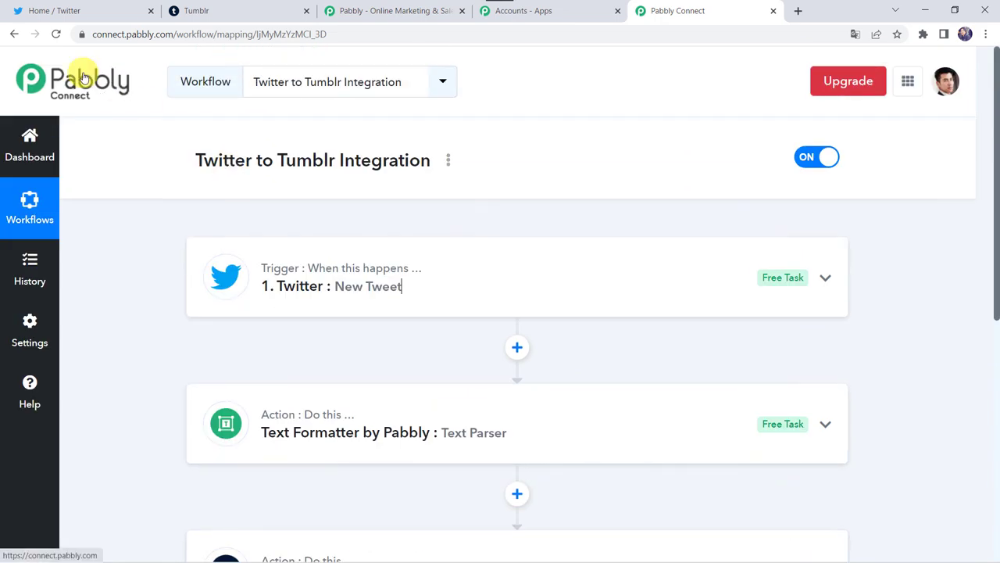